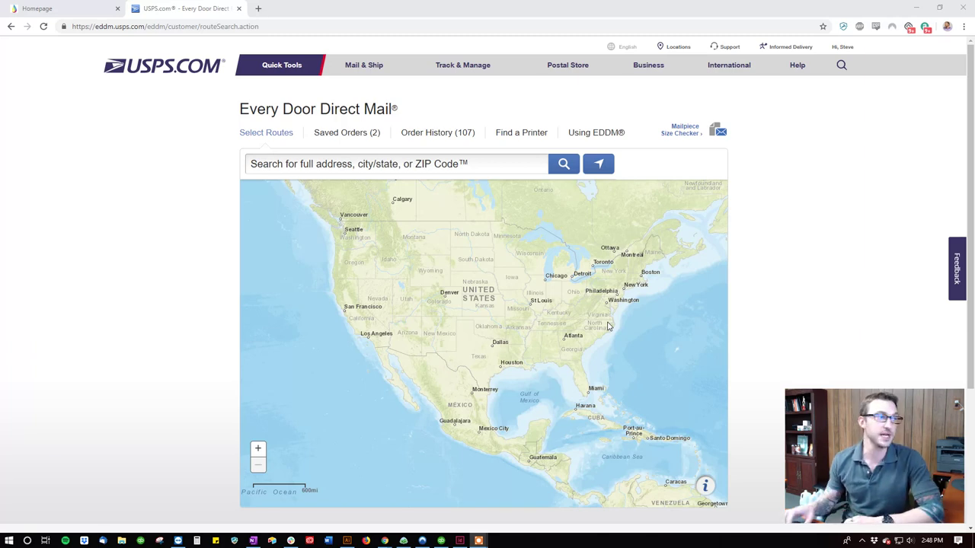
Return to the At Cost Printing homepage tab
left_click(51, 6)
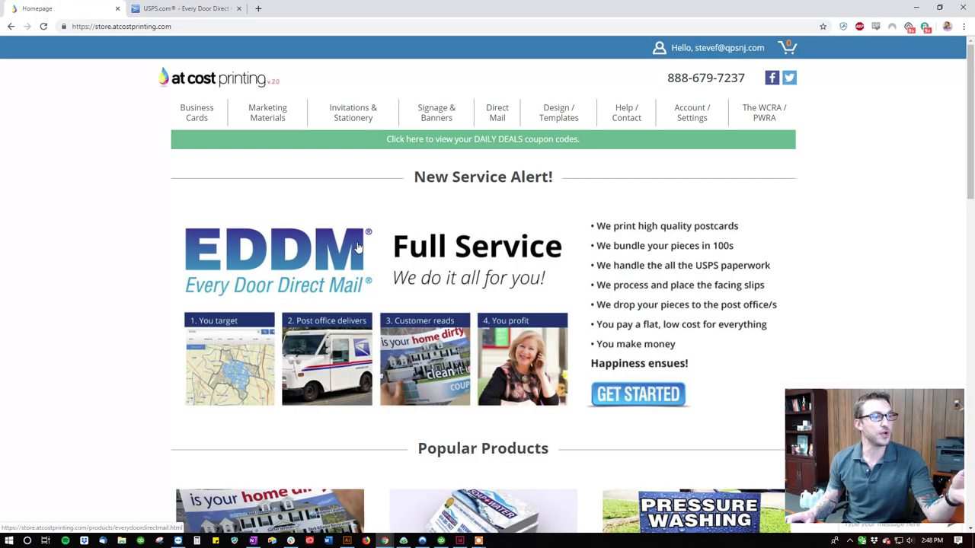
scroll(340, 229, "down", 2)
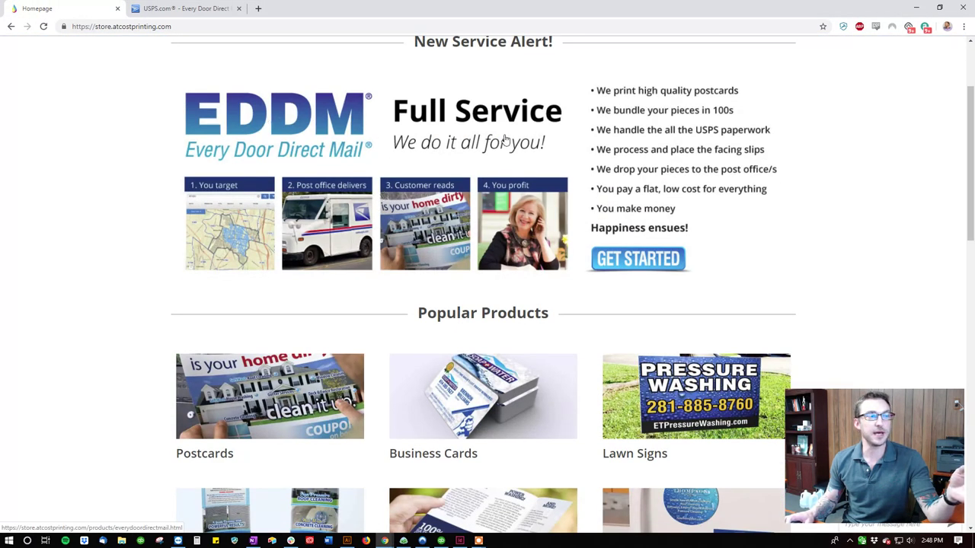
scroll(451, 137, "up", 2)
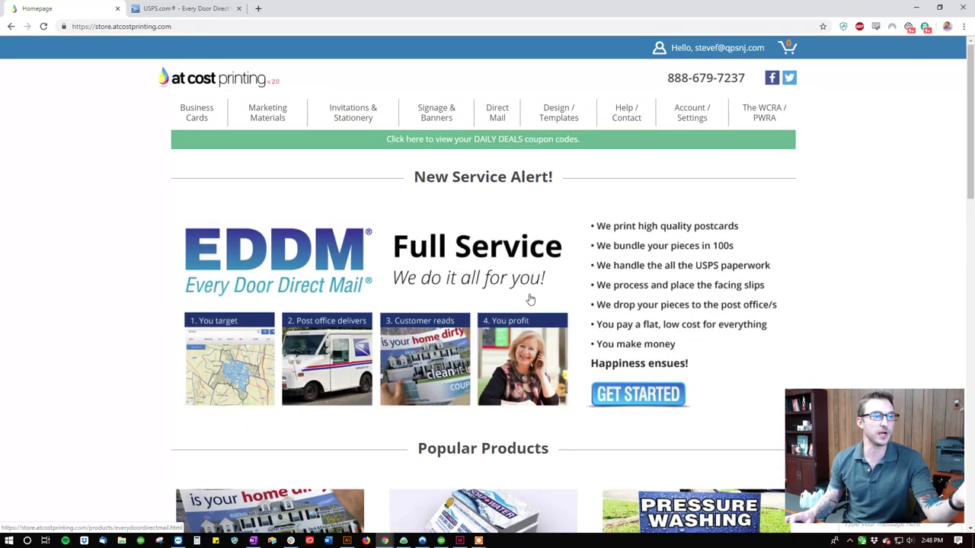
Open the Every Door Direct Mail page and review its Print Only and Full Service options
left_click(531, 299)
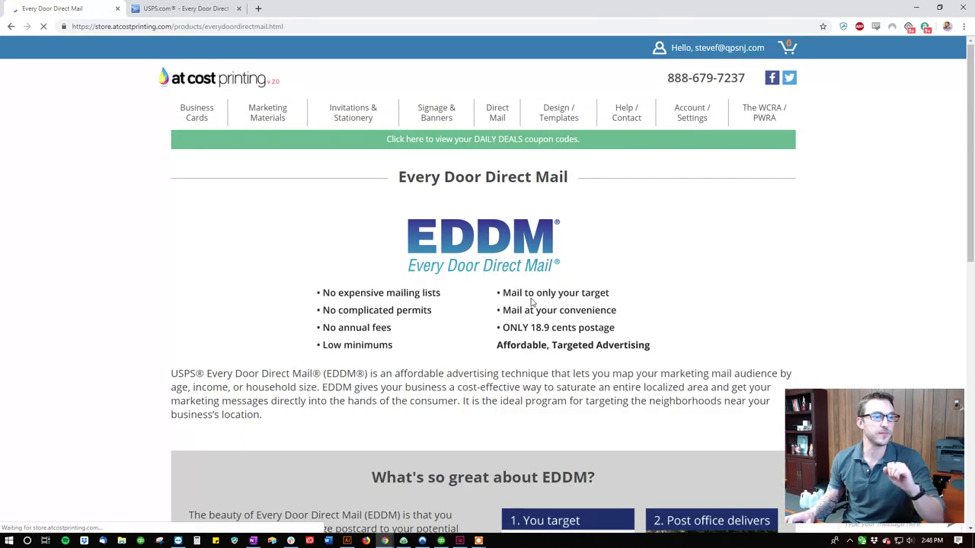
scroll(529, 300, "down", 2)
scroll(529, 300, "down", 2)
scroll(525, 295, "up", 4)
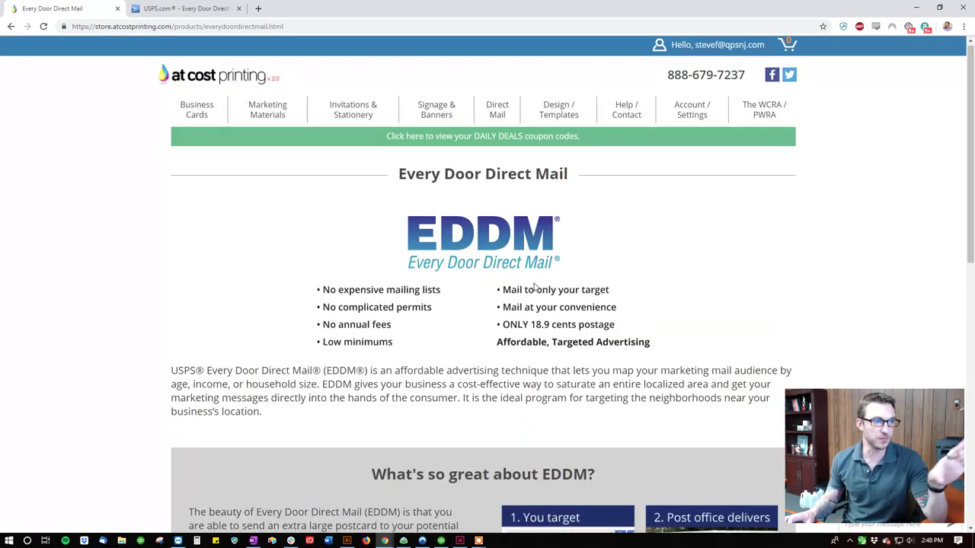
scroll(520, 287, "down", 5)
scroll(510, 280, "down", 3)
scroll(500, 273, "up", 1)
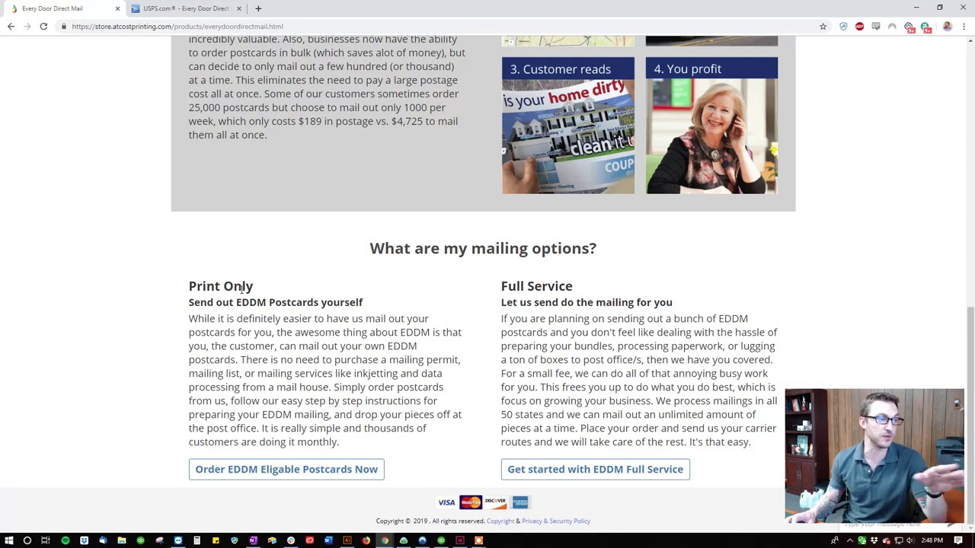
left_click(601, 472)
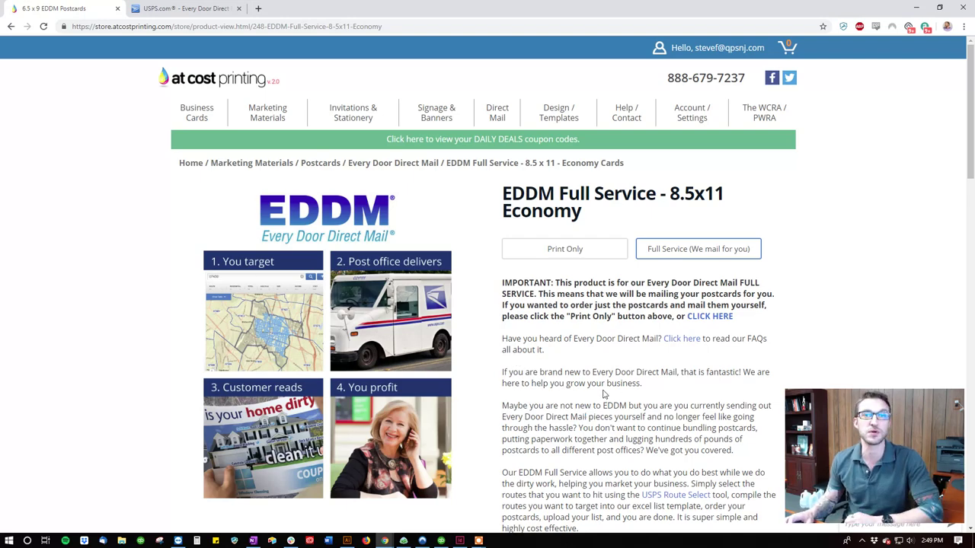
scroll(604, 388, "down", 2)
scroll(594, 366, "up", 2)
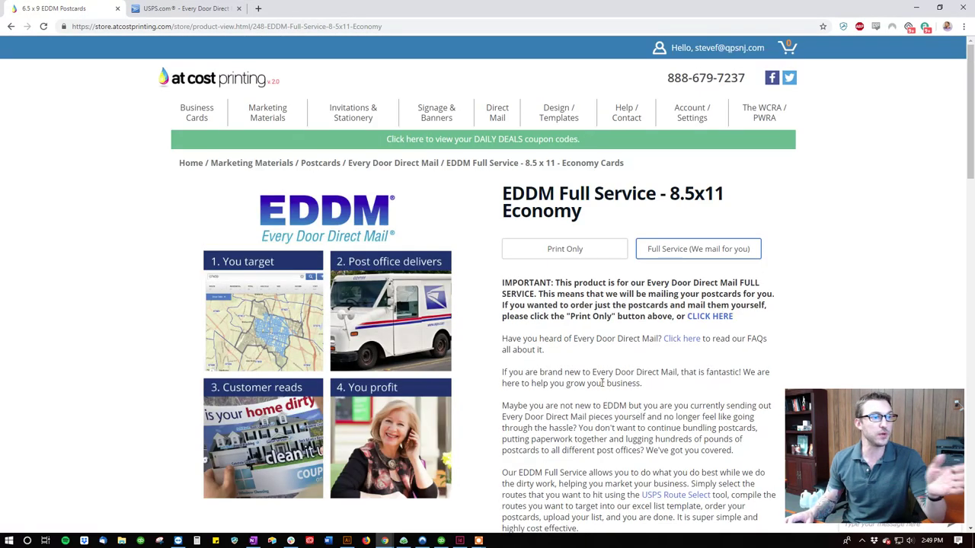
scroll(585, 348, "down", 2)
scroll(584, 348, "down", 2)
scroll(584, 348, "down", 5)
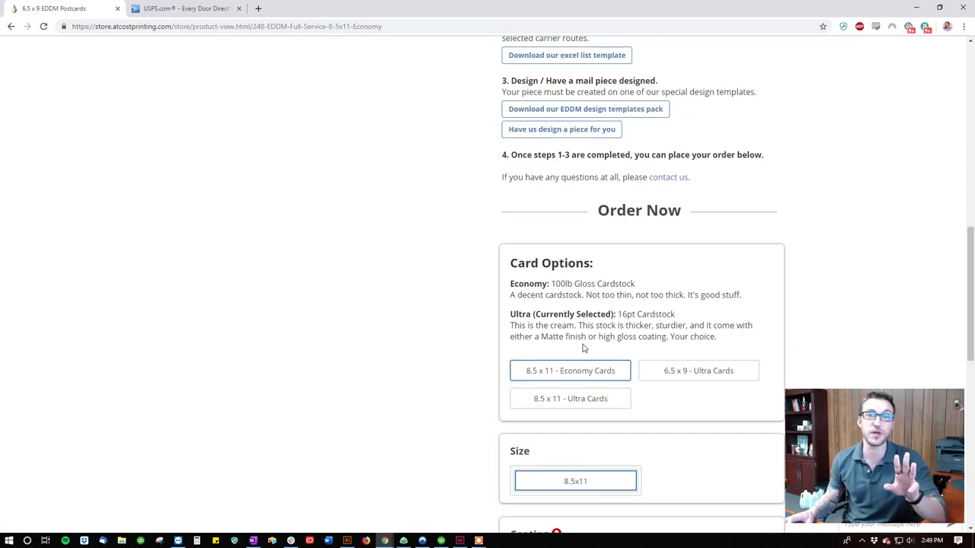
scroll(567, 380, "down", 2)
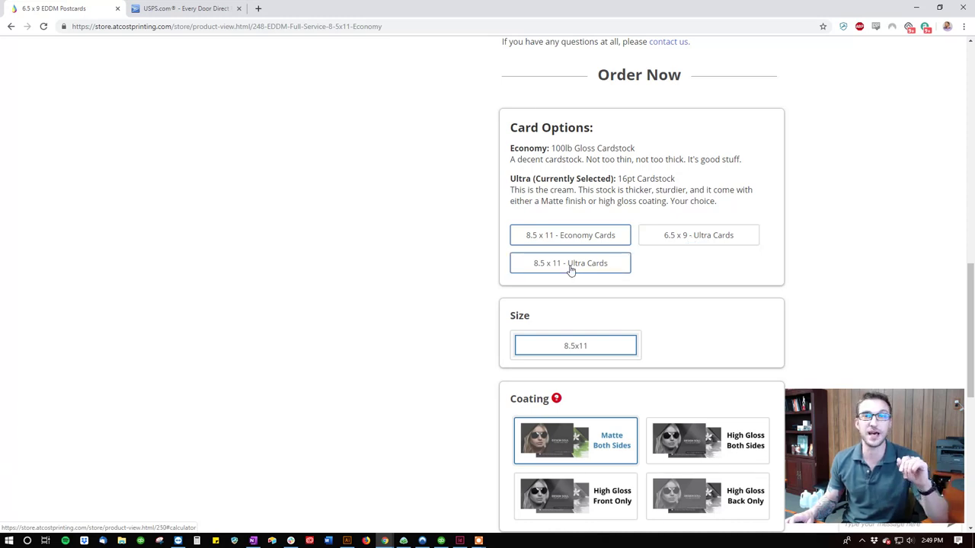
scroll(570, 271, "up", 3)
scroll(571, 270, "up", 2)
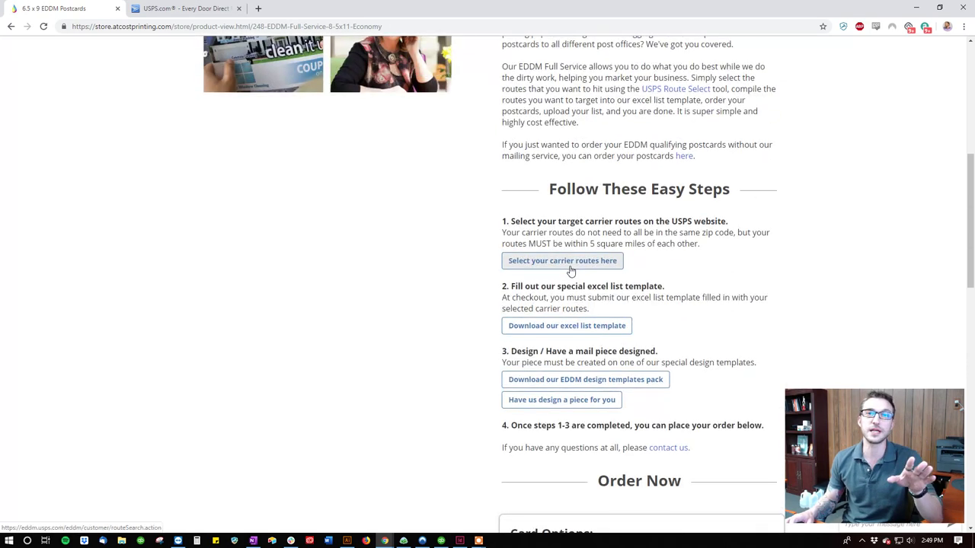
scroll(571, 251, "up", 2)
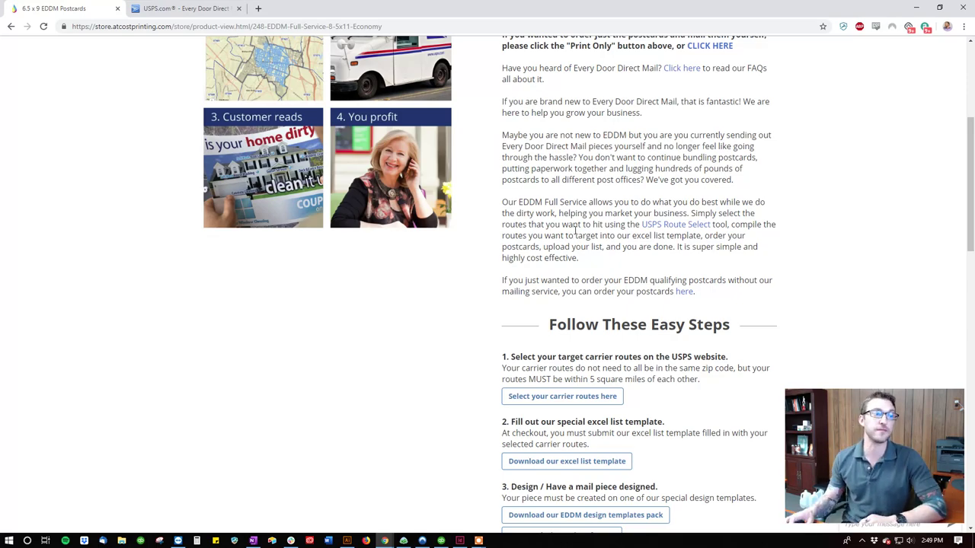
scroll(575, 236, "up", 4)
scroll(569, 220, "down", 2)
scroll(570, 220, "down", 2)
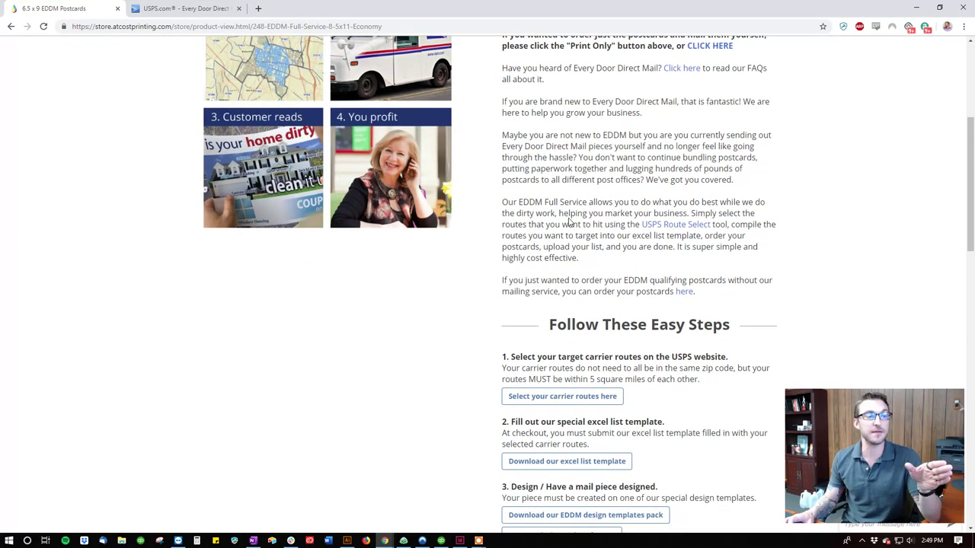
scroll(570, 220, "down", 2)
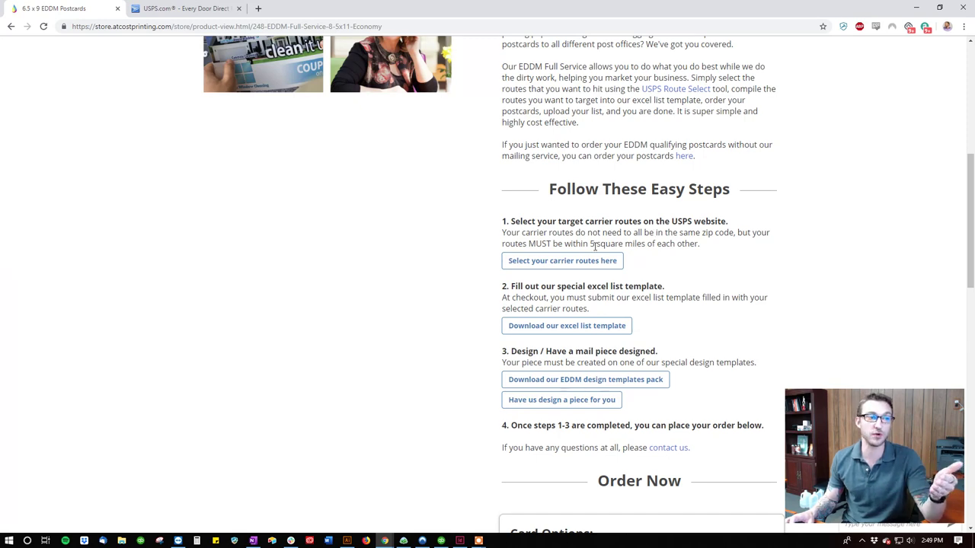
Map the Ridgewood, New Jersey street address in USPS EDDM with a 1-mile radius
left_click(182, 8)
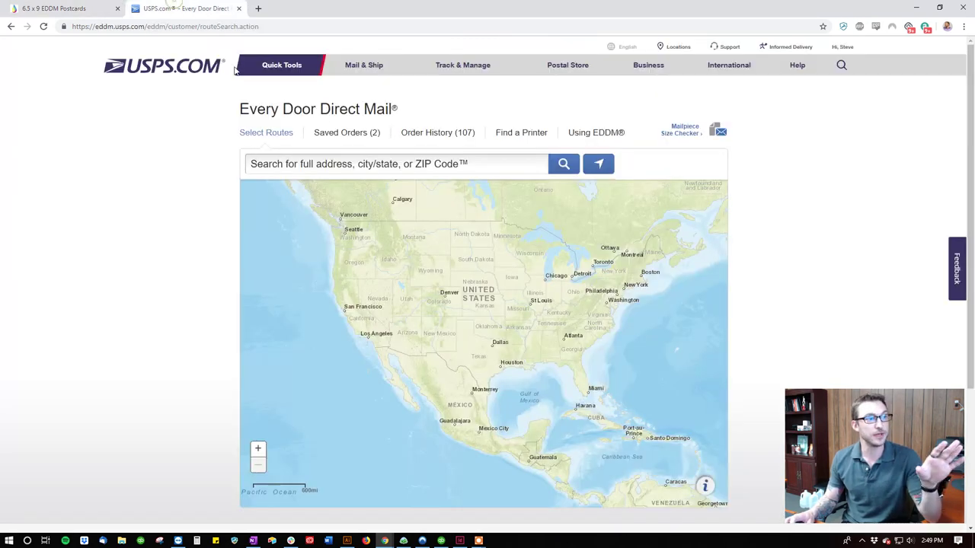
left_click(415, 164)
type("589 Franklin T")
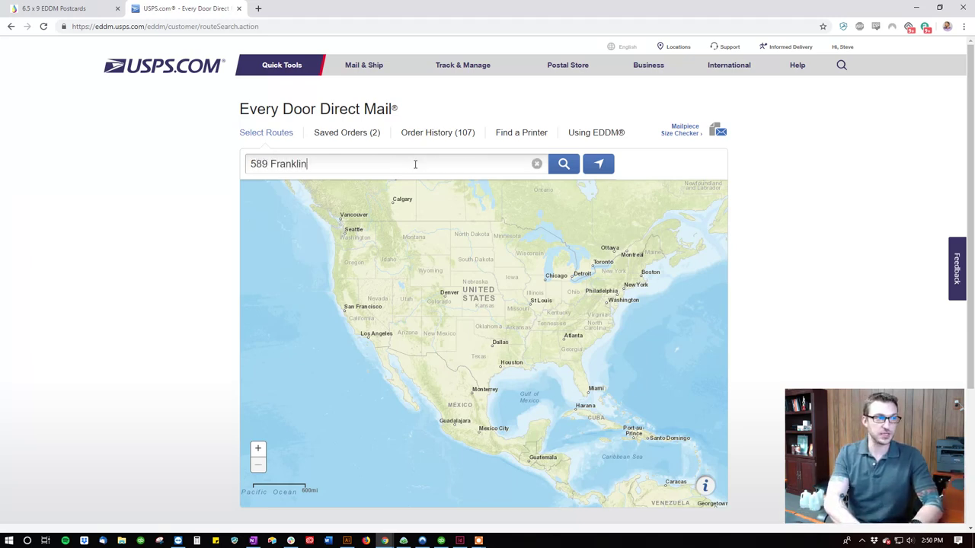
type("pke ridgewoo")
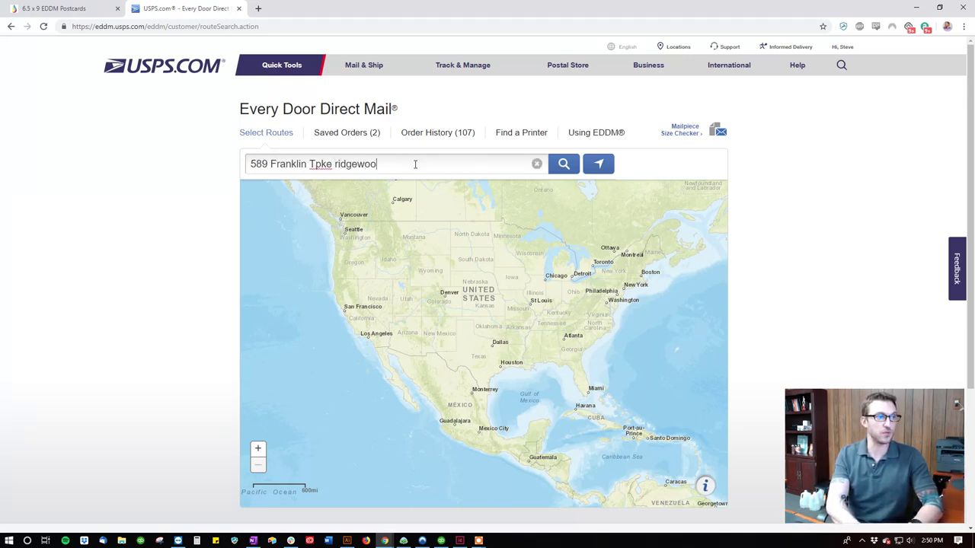
type("d nj")
key("Return")
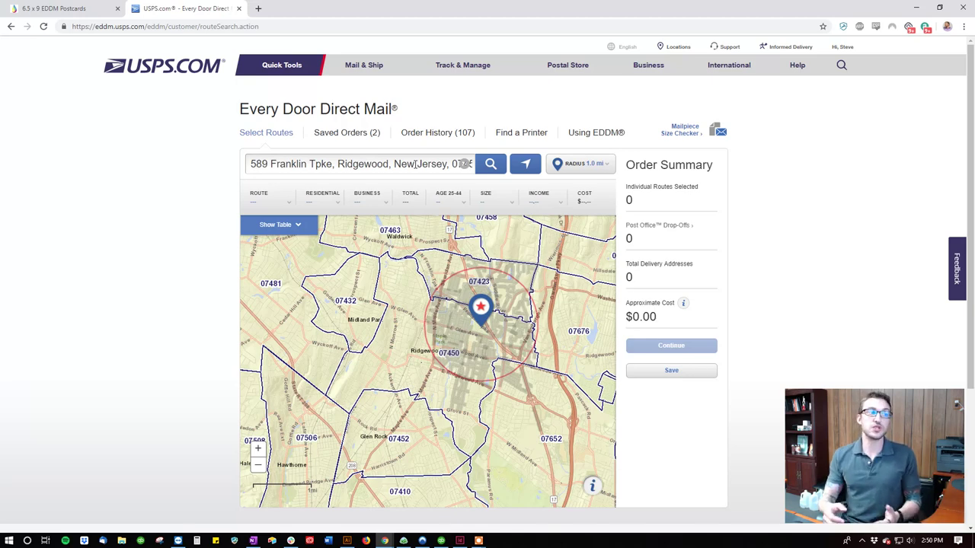
left_click(314, 164)
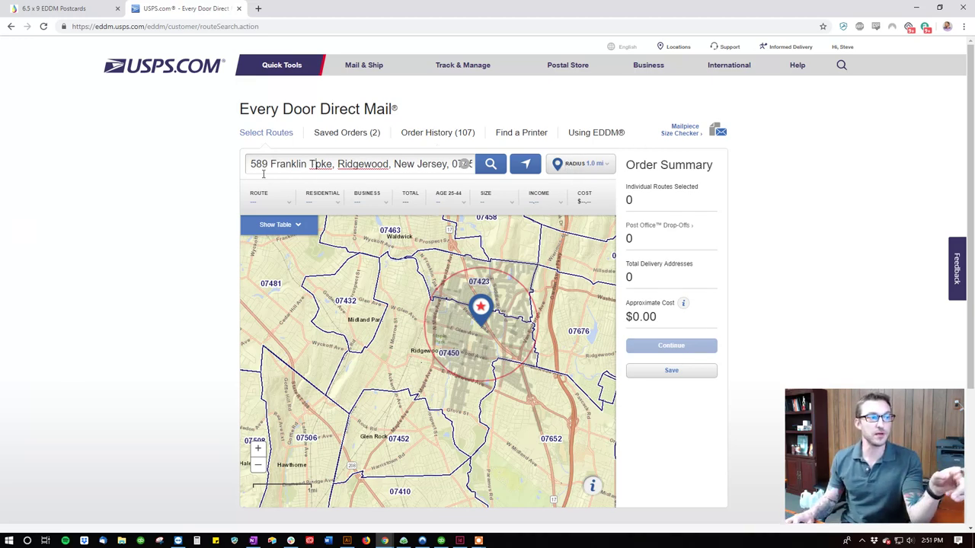
Set the search radius around the Ridgewood address to 2 miles and apply it
left_click(581, 163)
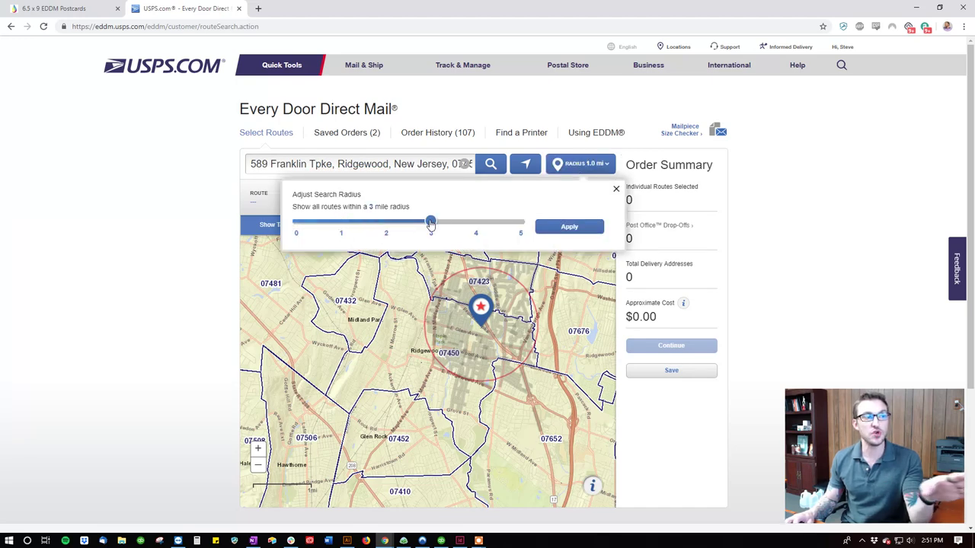
left_click_drag(430, 223, 520, 224)
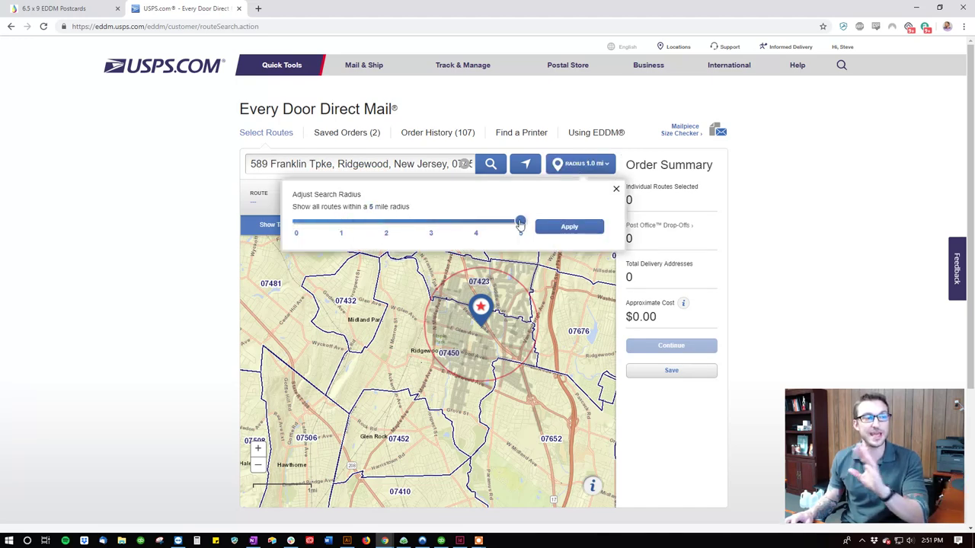
left_click_drag(521, 224, 344, 237)
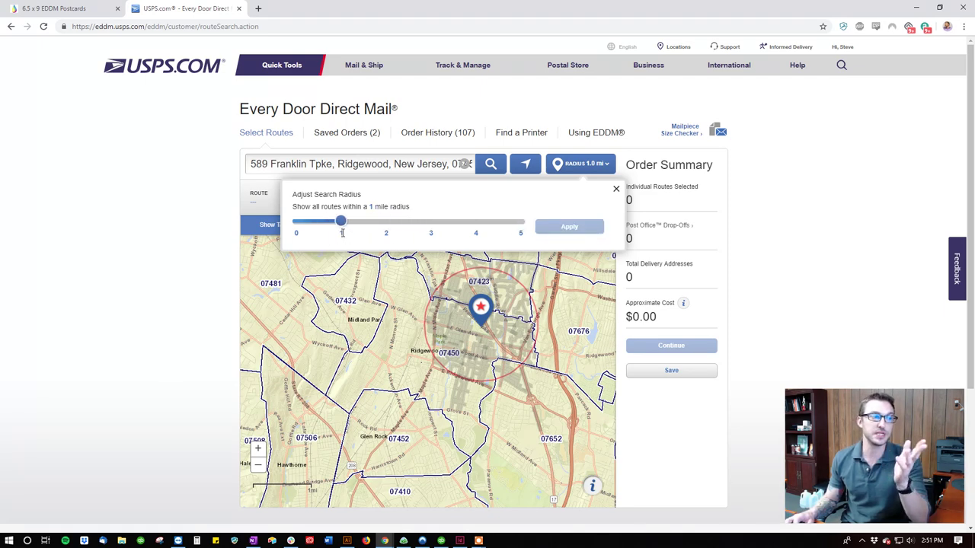
left_click_drag(342, 222, 385, 225)
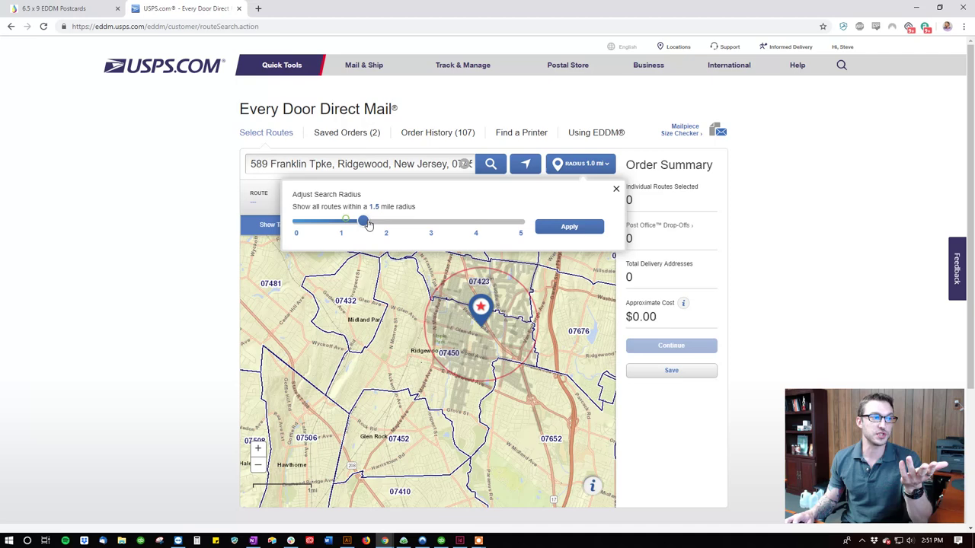
left_click(569, 227)
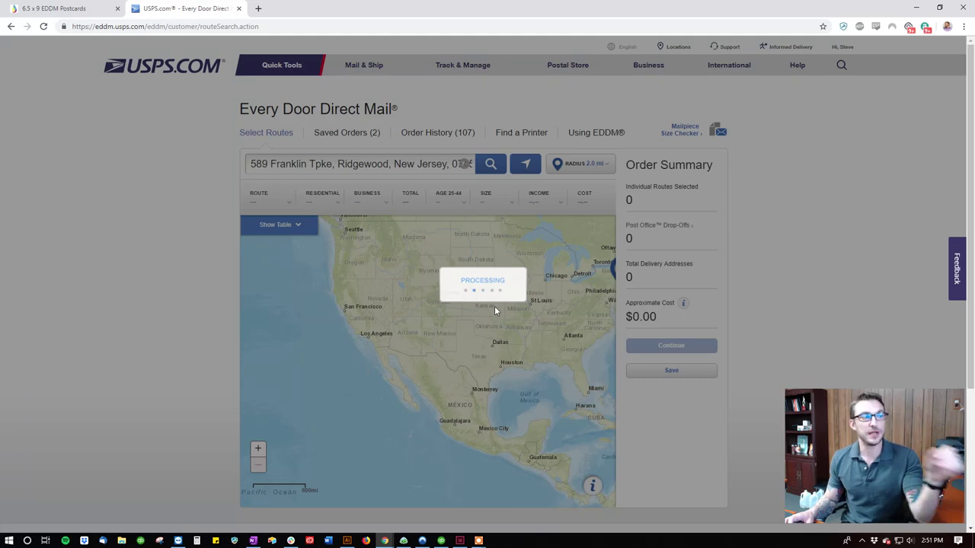
Show the 46-route table sorted by highest income, limited to residential-only routes
scroll(461, 373, "up", 2)
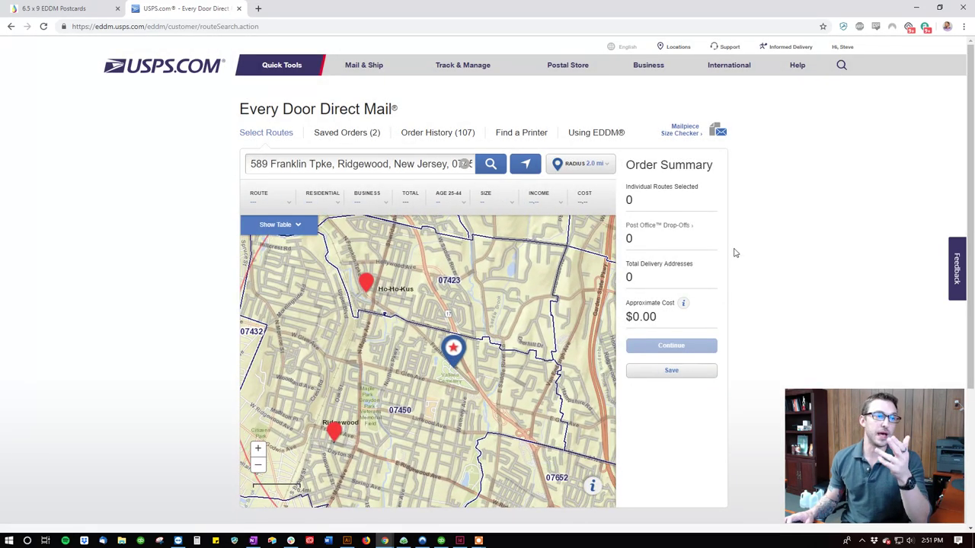
scroll(743, 251, "down", 2)
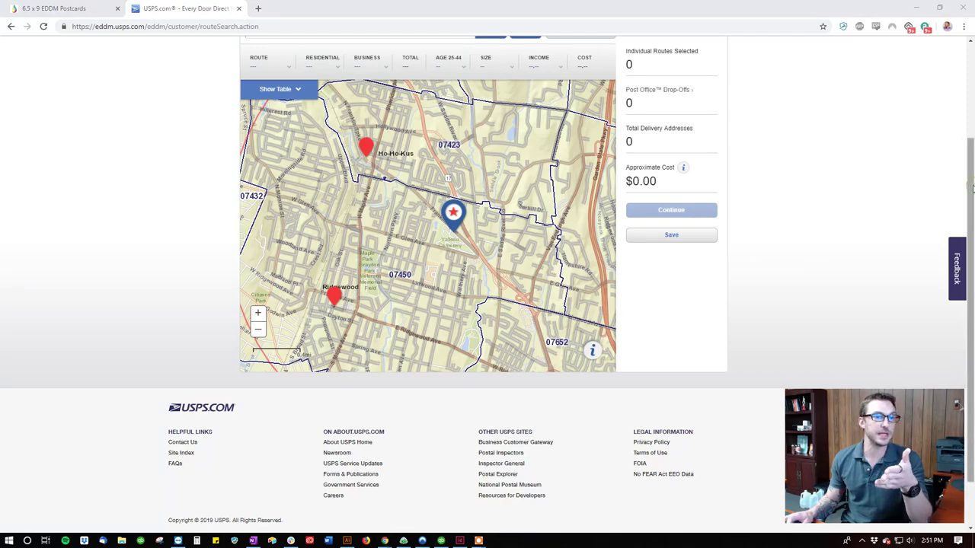
left_click_drag(971, 185, 971, 152)
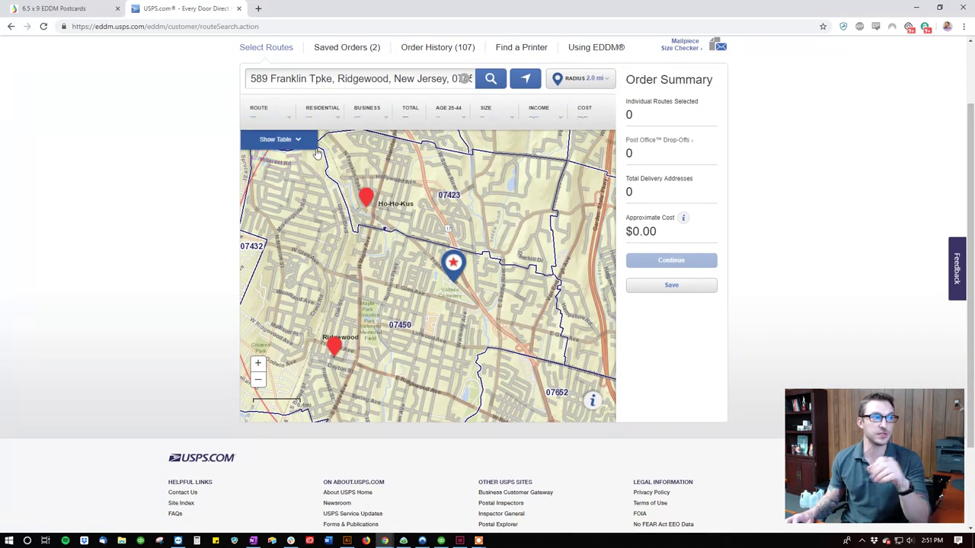
left_click(276, 140)
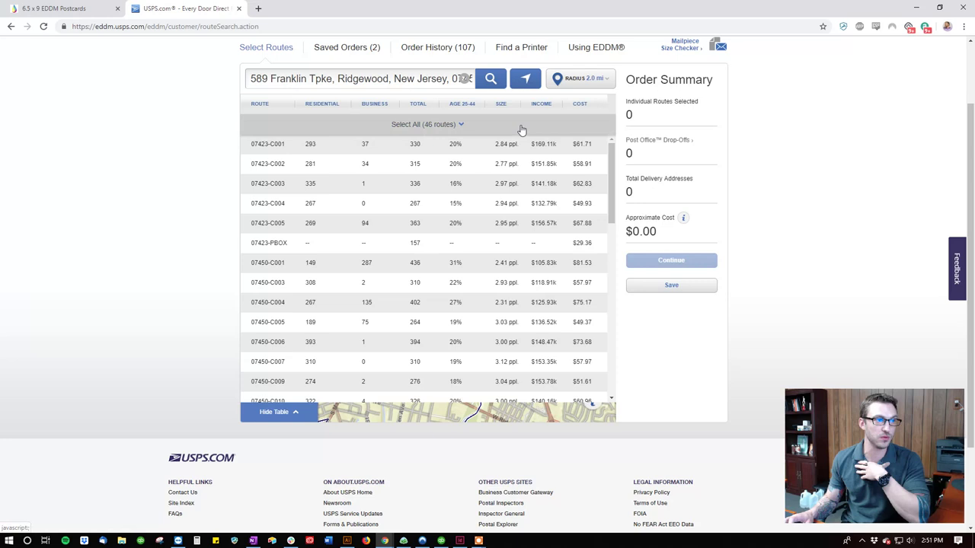
left_click(539, 108)
left_click(480, 227)
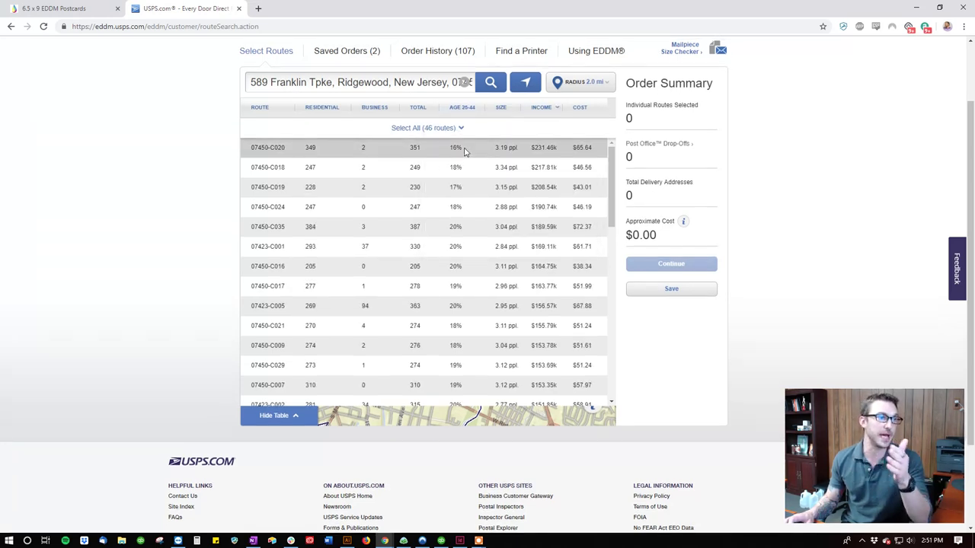
scroll(467, 108, "up", 2)
left_click(372, 191)
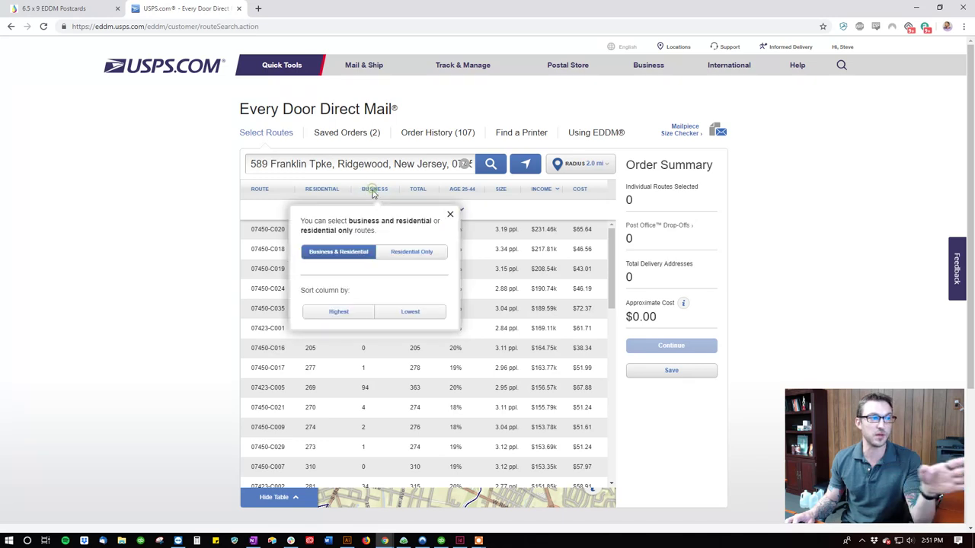
left_click(412, 252)
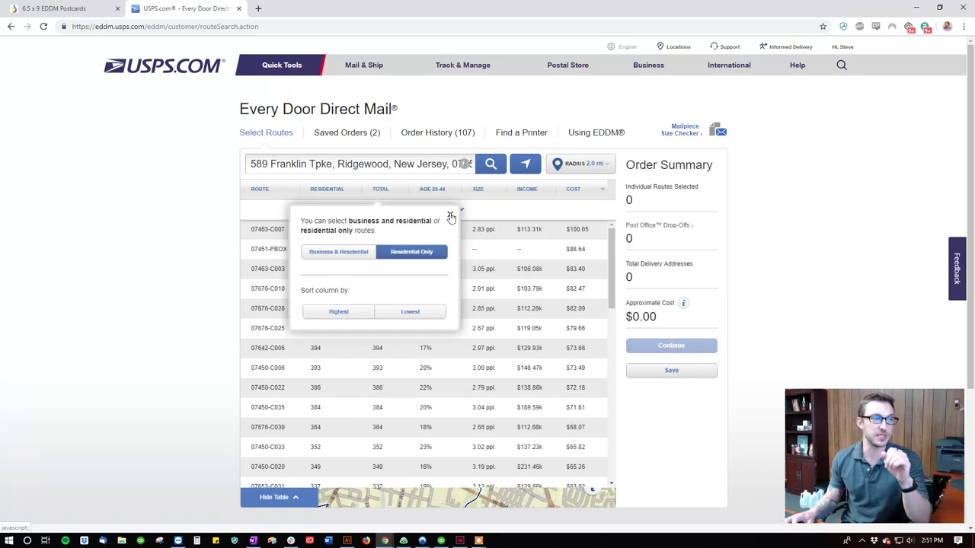
left_click(450, 216)
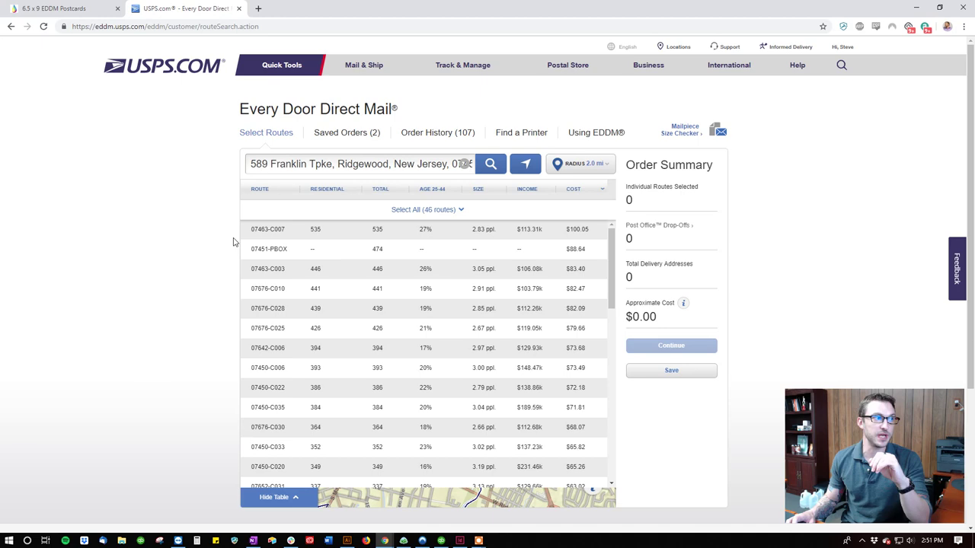
Switch back to the At Cost Printing EDDM postcards page
left_click(54, 6)
scroll(396, 102, "down", 2)
scroll(412, 107, "up", 2)
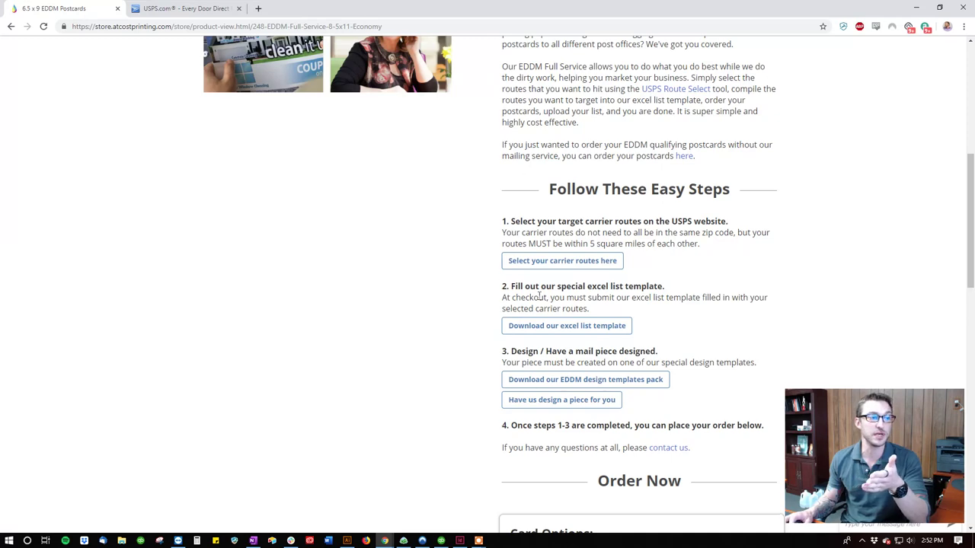
Download the Excel route list template and restore Chrome to reveal the desktop files
left_click(544, 326)
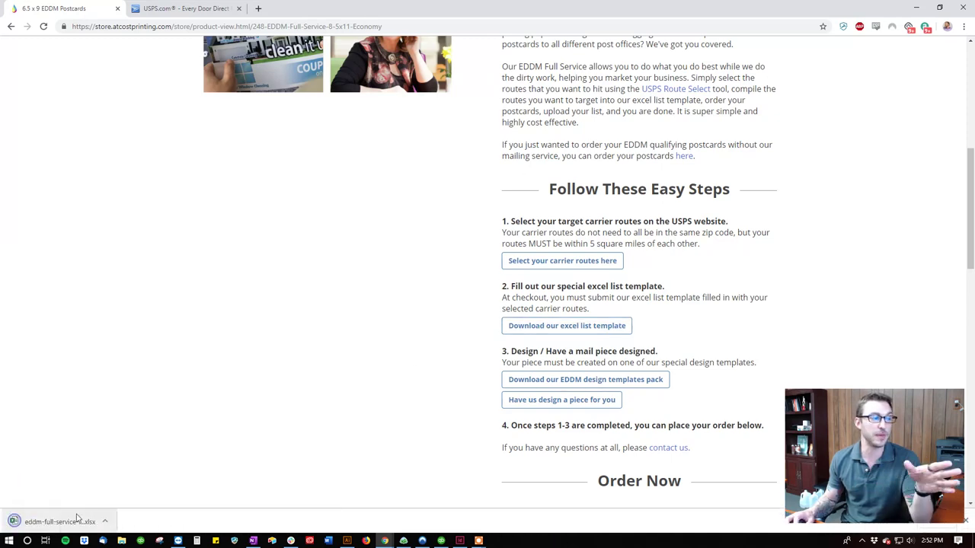
key("super+Down")
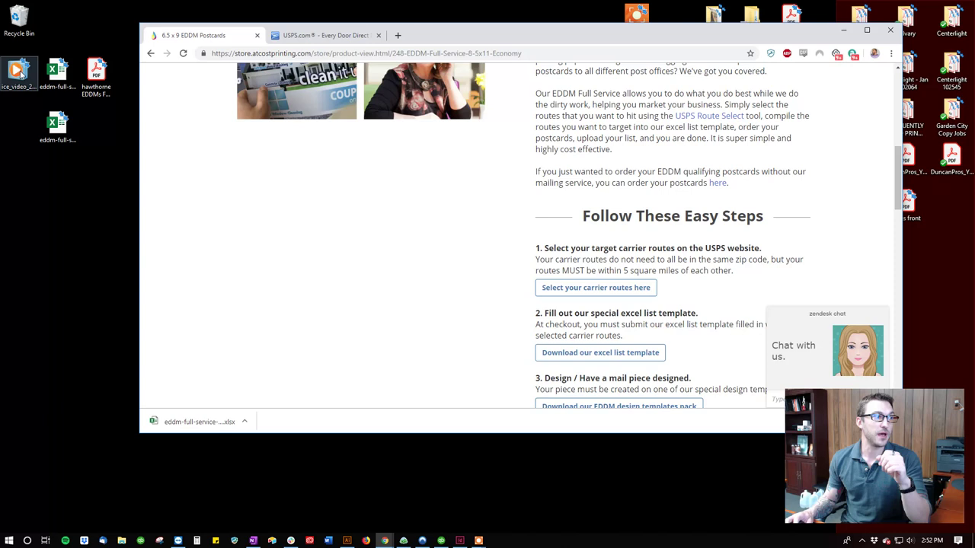
mouse_move(21, 73)
left_mouse_down()
mouse_move(103, 130)
mouse_move(93, 27)
left_mouse_up()
left_click(57, 130)
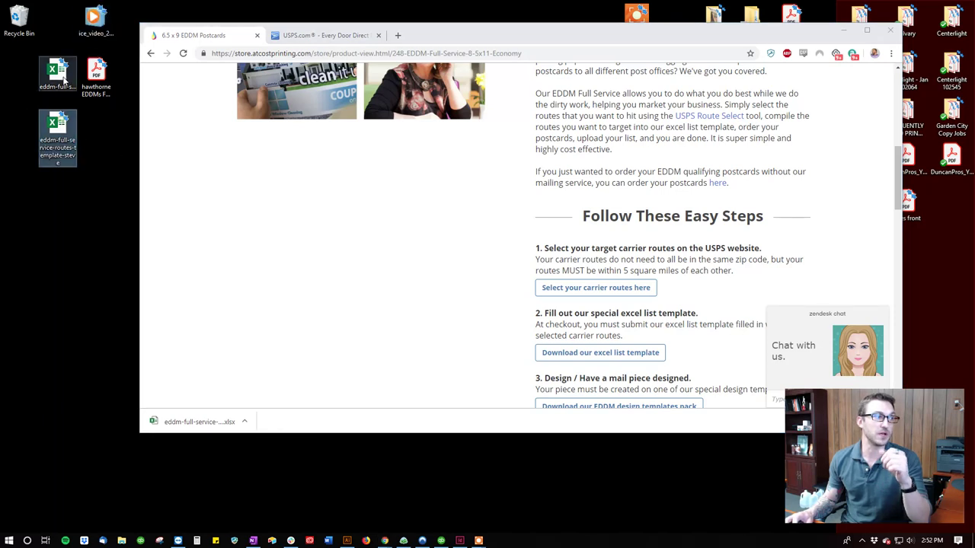
left_click(63, 75)
Open the filled route template in Excel, review its six routes and 1,943 addresses, and enable editing
double_click(58, 126)
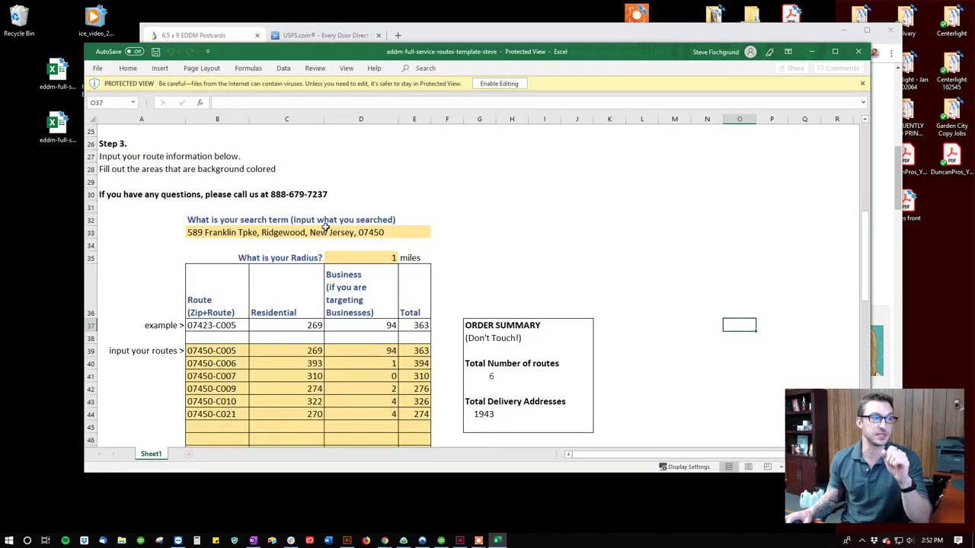
double_click(358, 53)
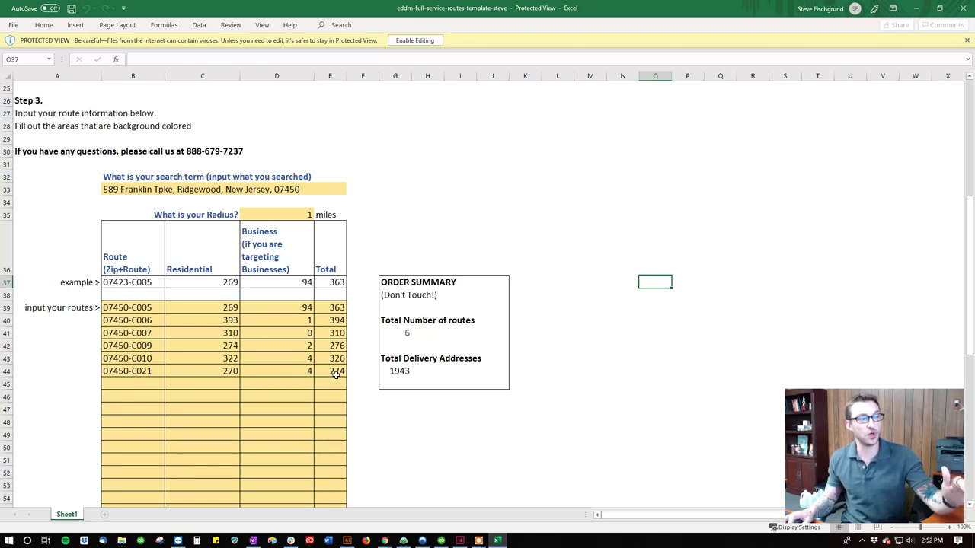
scroll(248, 355, "down", 3)
scroll(228, 281, "up", 3)
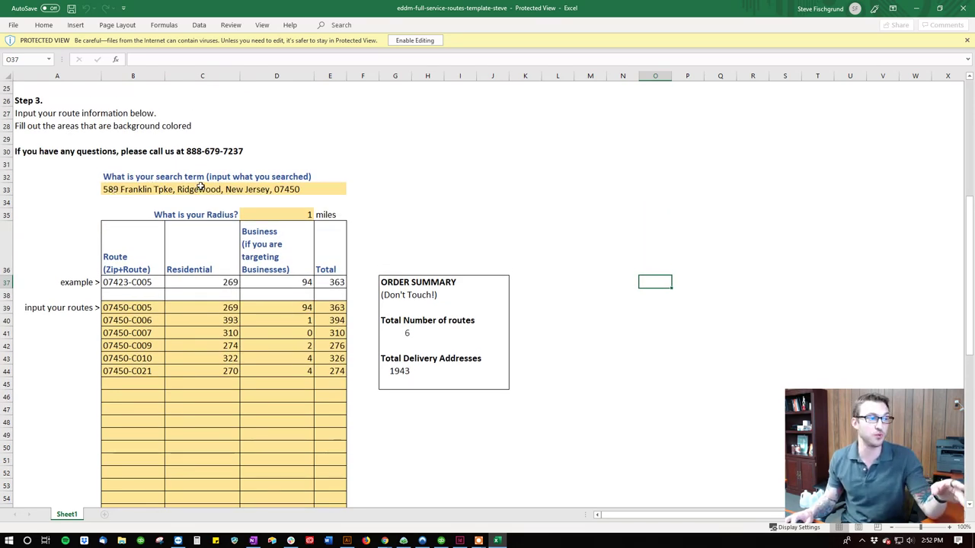
left_click(296, 214)
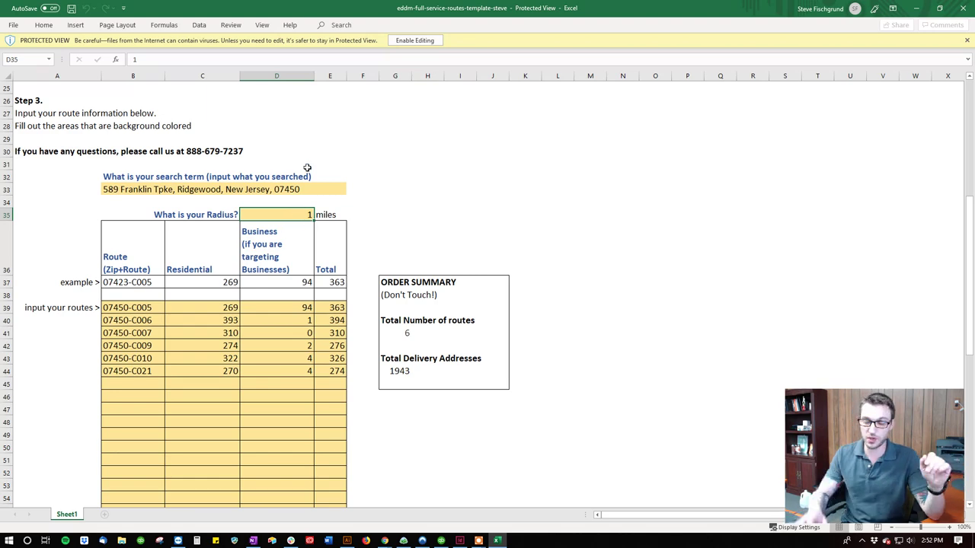
left_click(396, 177)
scroll(263, 242, "down", 3)
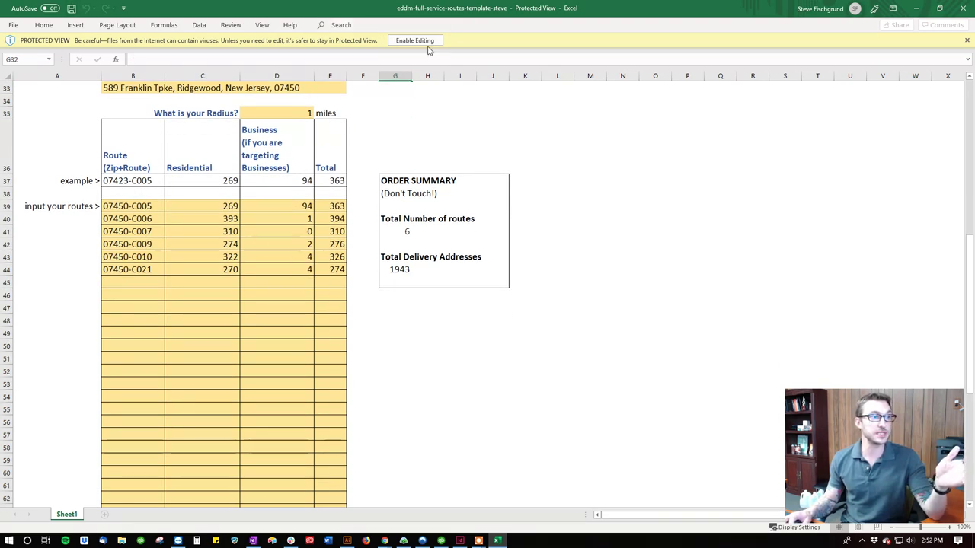
left_click(424, 43)
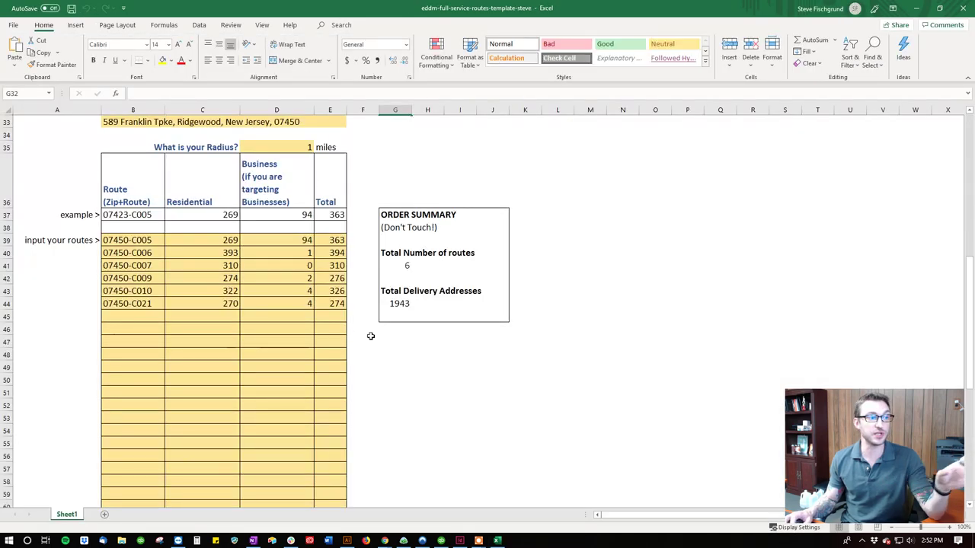
left_click(362, 341)
Close Excel, scroll Chrome to the Order Now step, and shrink the window beside the desktop
left_click(966, 6)
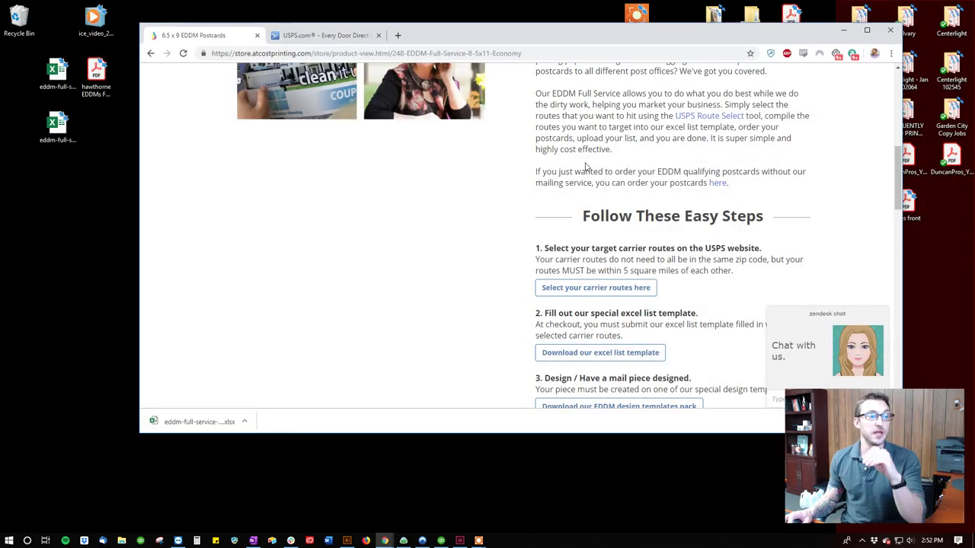
double_click(582, 28)
scroll(535, 369, "down", 2)
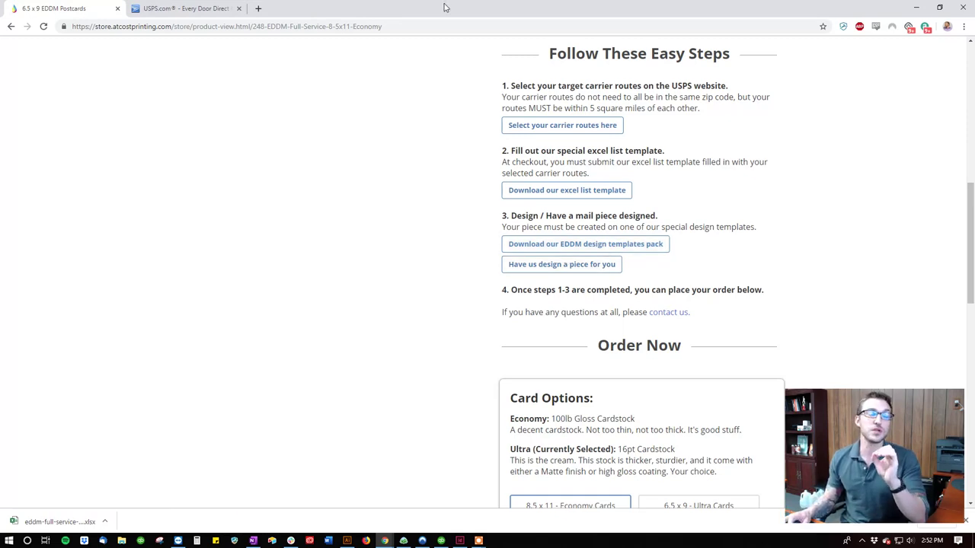
mouse_move(438, 6)
left_mouse_down()
mouse_move(435, 28)
mouse_move(472, 76)
mouse_move(525, 75)
left_mouse_up()
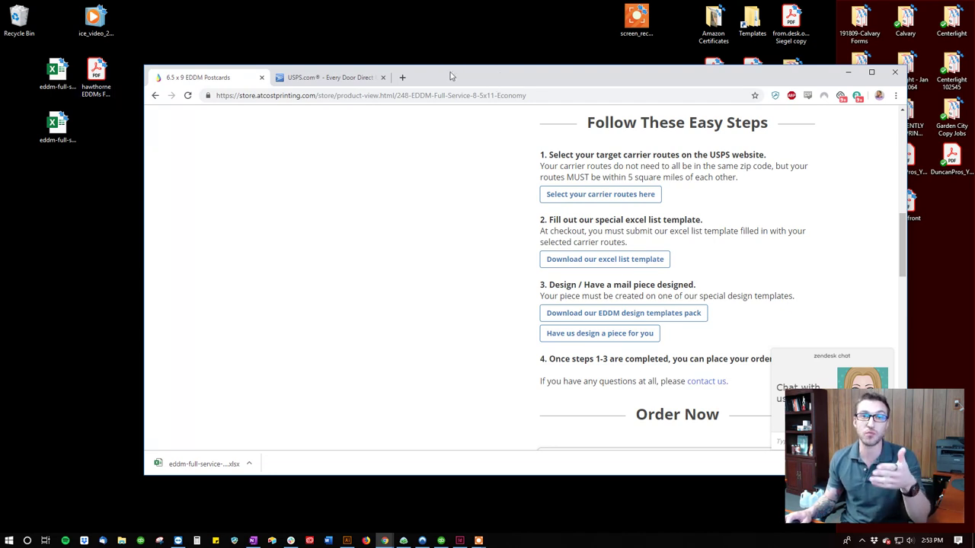
View the Hawthorne EDDM postcard PDF full-screen in Adobe Acrobat Pro DC
double_click(106, 73)
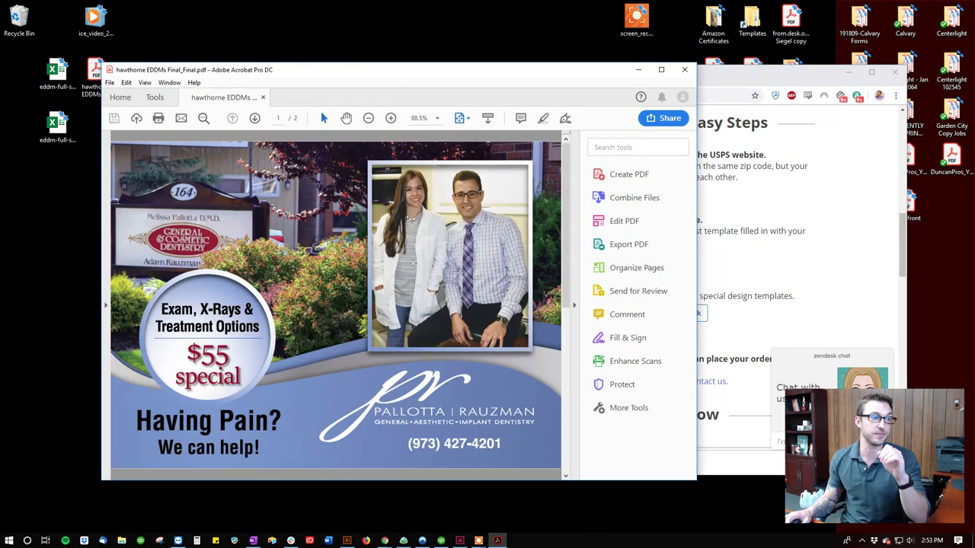
scroll(393, 254, "down", 2)
scroll(393, 254, "up", 2)
scroll(393, 254, "down", 2)
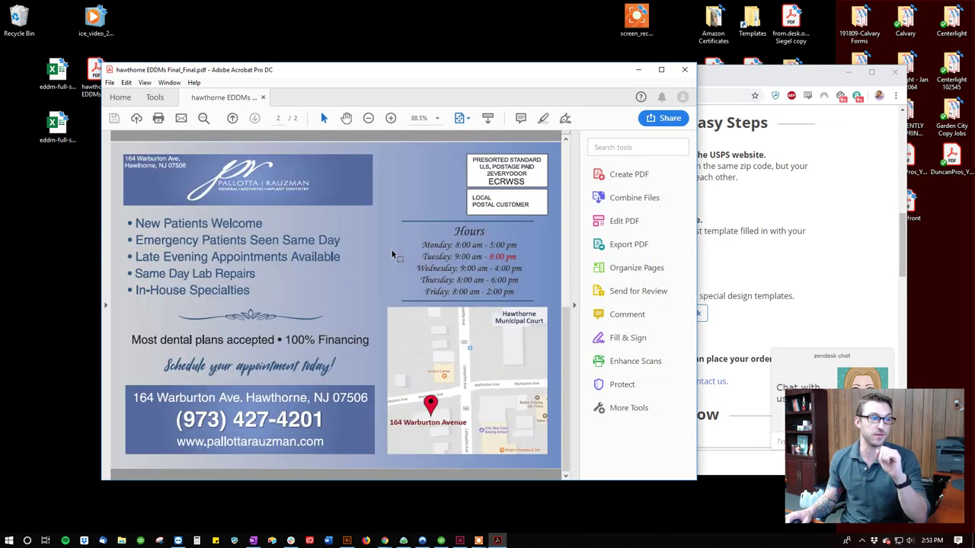
double_click(407, 70)
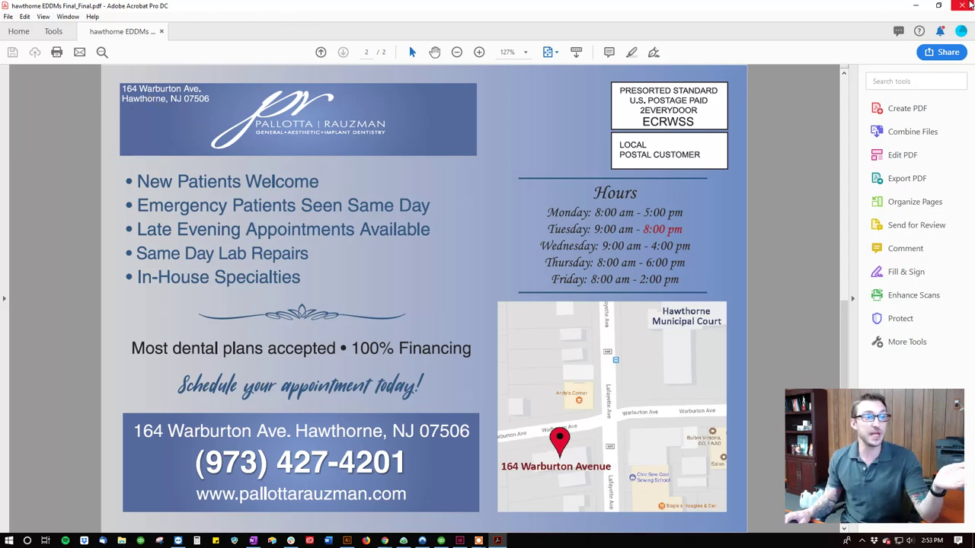
left_click(915, 5)
Download the EDDM design templates pack zip and restore the browser window
double_click(631, 80)
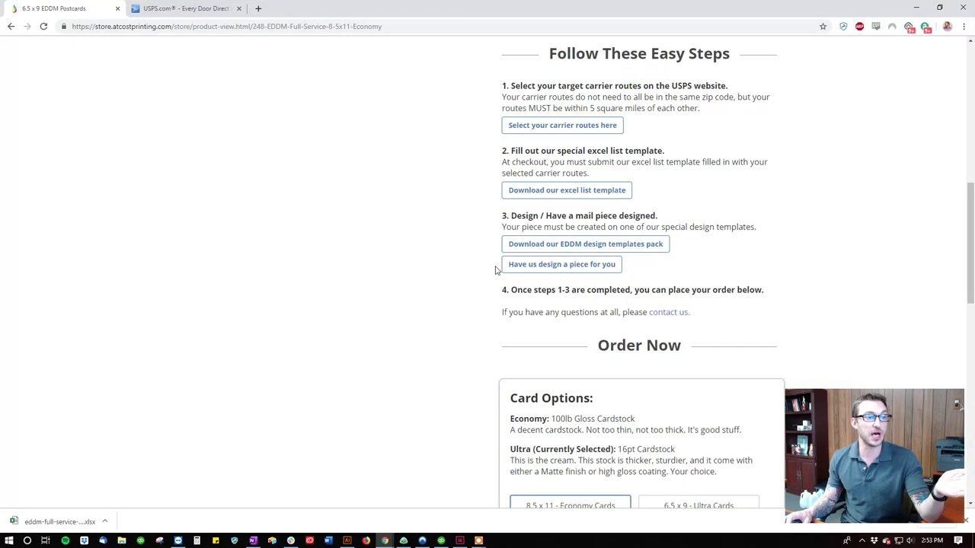
scroll(497, 268, "up", 2)
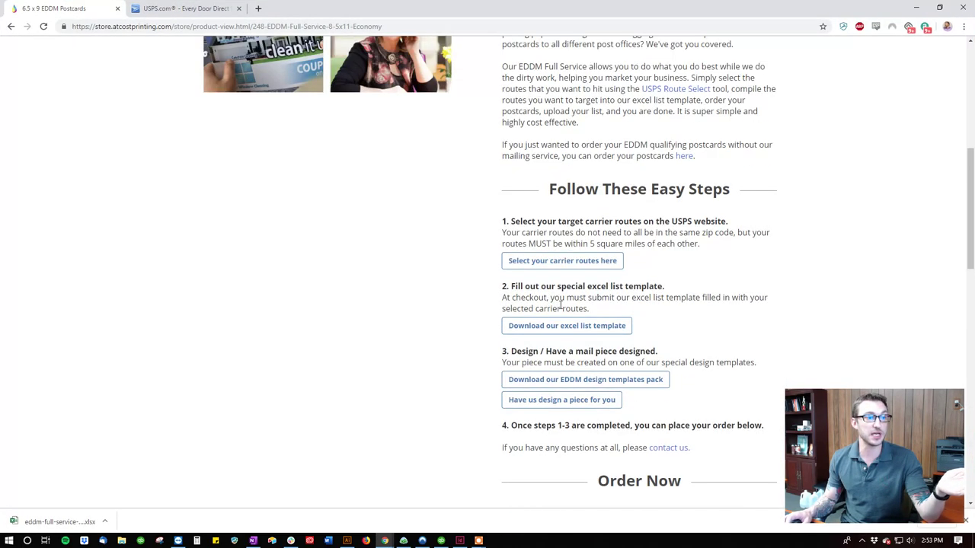
left_click(558, 385)
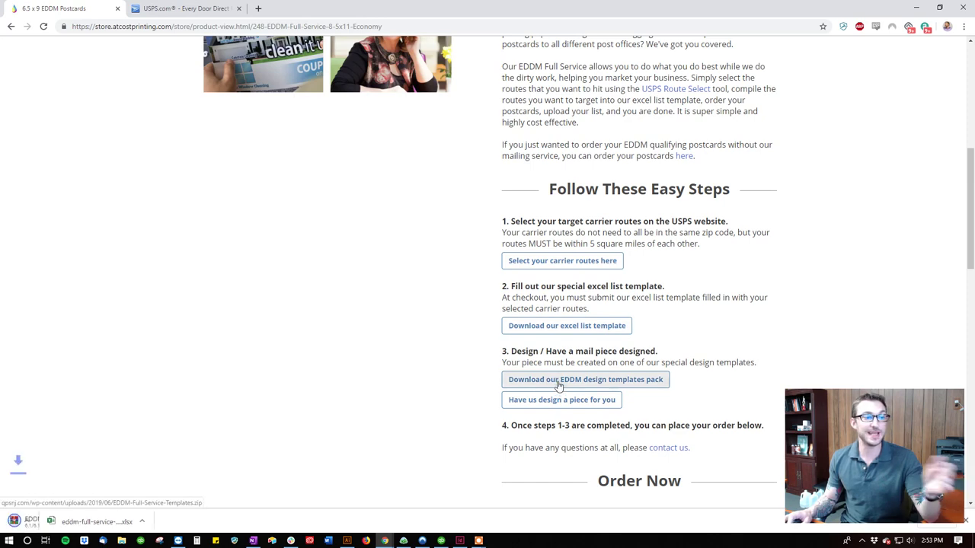
double_click(332, 10)
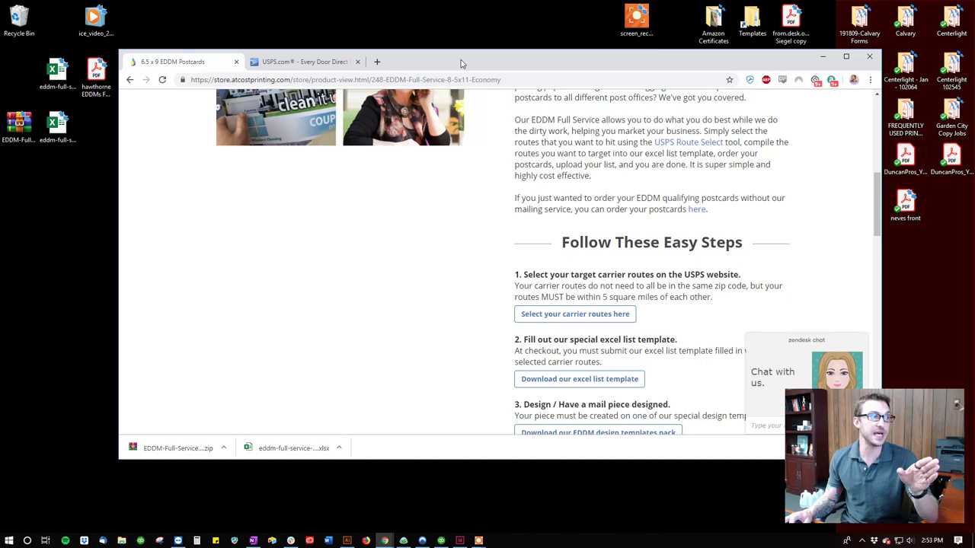
Browse the templates zip to Adobe Illustrator > 6.5 x 9 > Vertical and open the BACK .eps
double_click(19, 124)
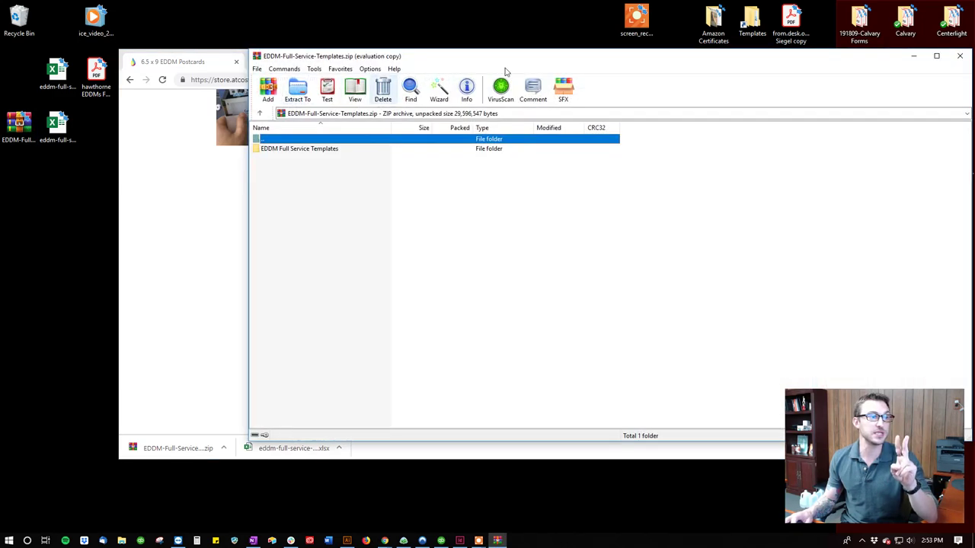
double_click(322, 149)
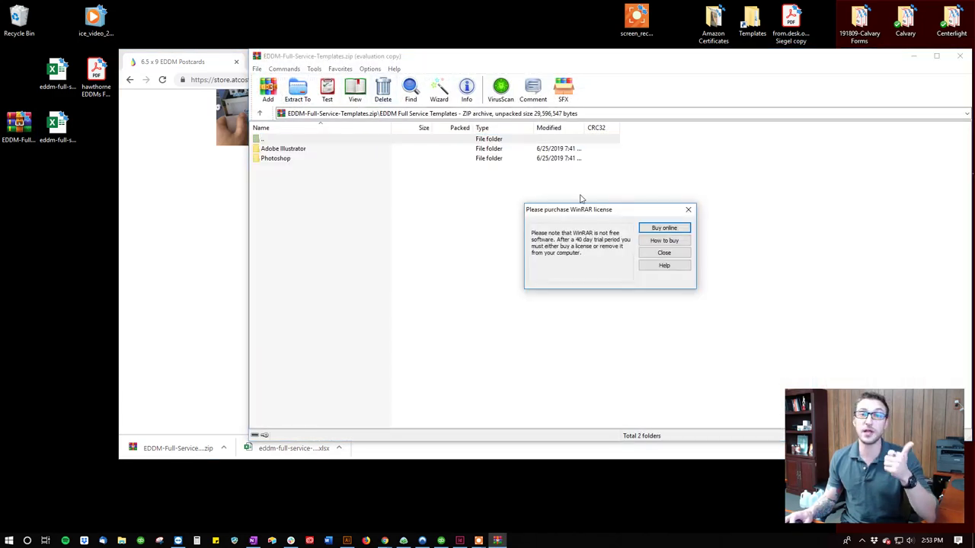
left_click(676, 255)
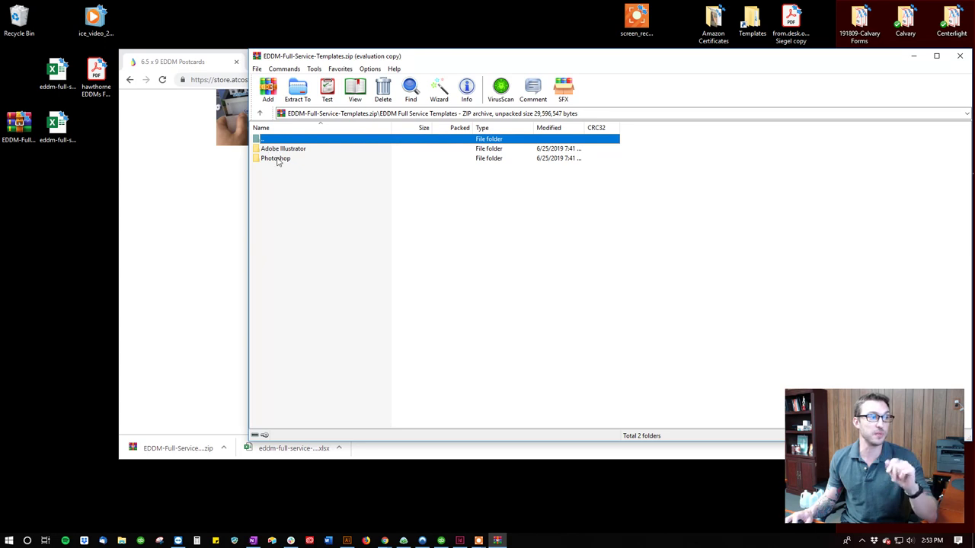
double_click(279, 149)
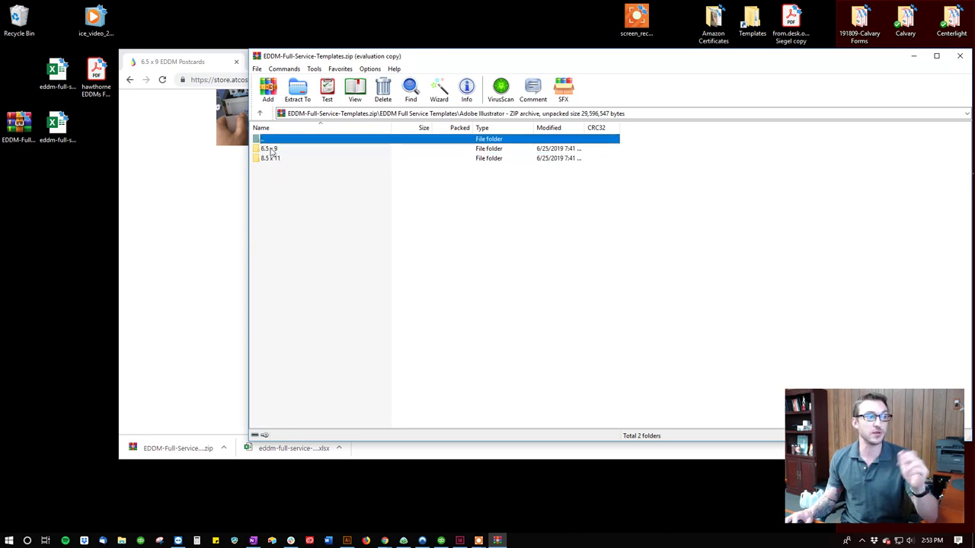
double_click(271, 150)
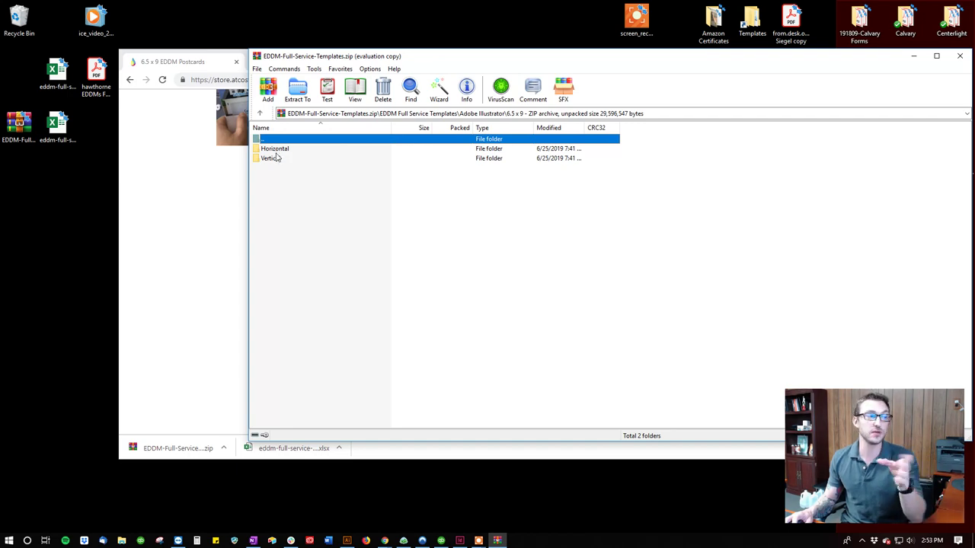
double_click(276, 159)
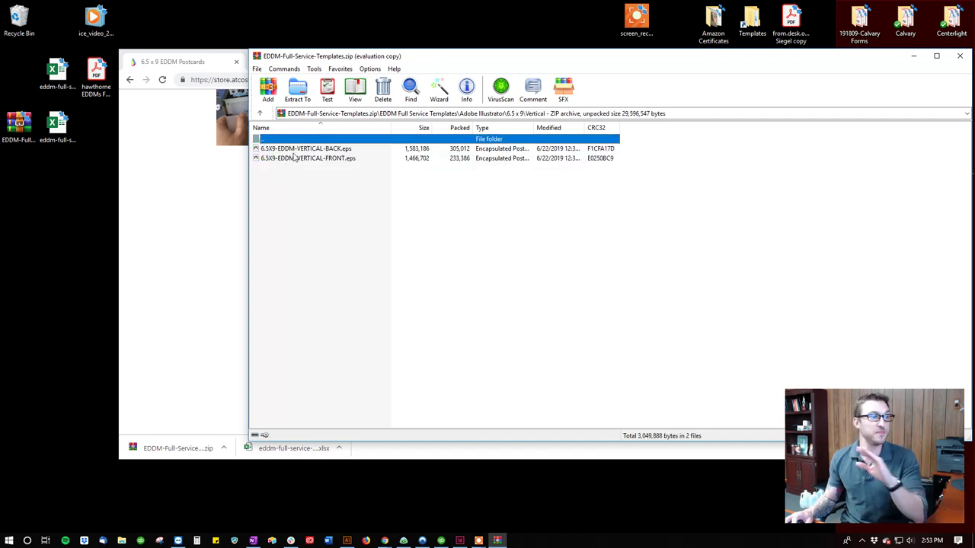
double_click(300, 148)
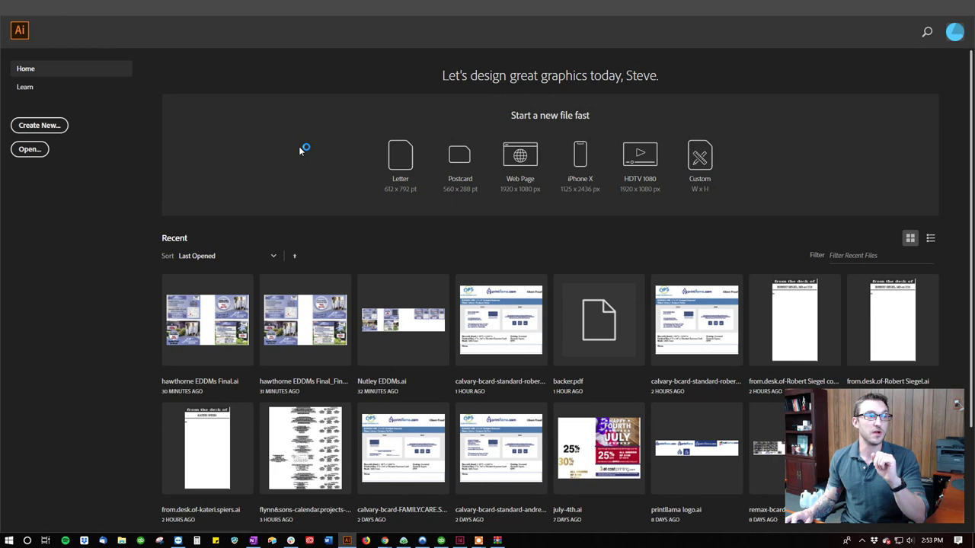
Review the back template's return address, indicia and bleed guides, then close it for WinRAR
scroll(435, 174, "down", 1)
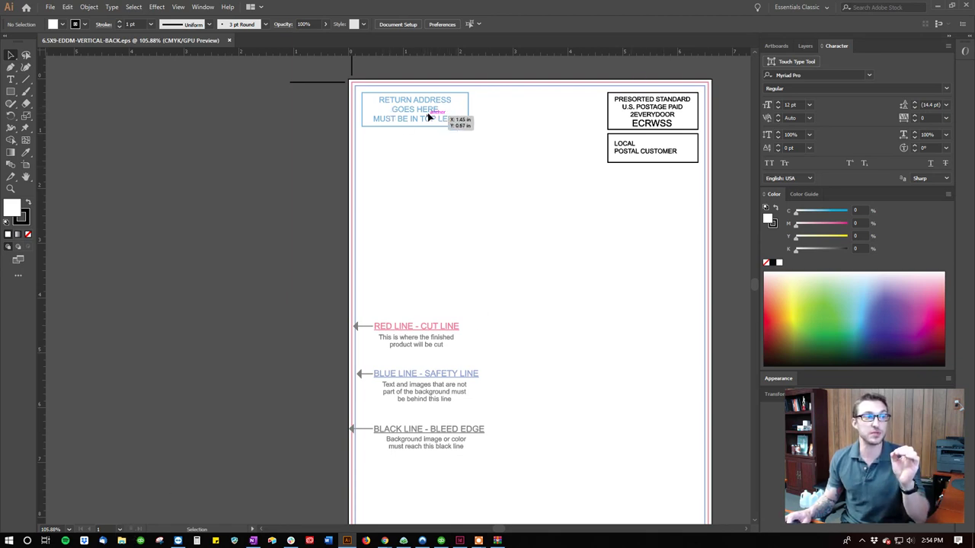
scroll(396, 236, "down", 2)
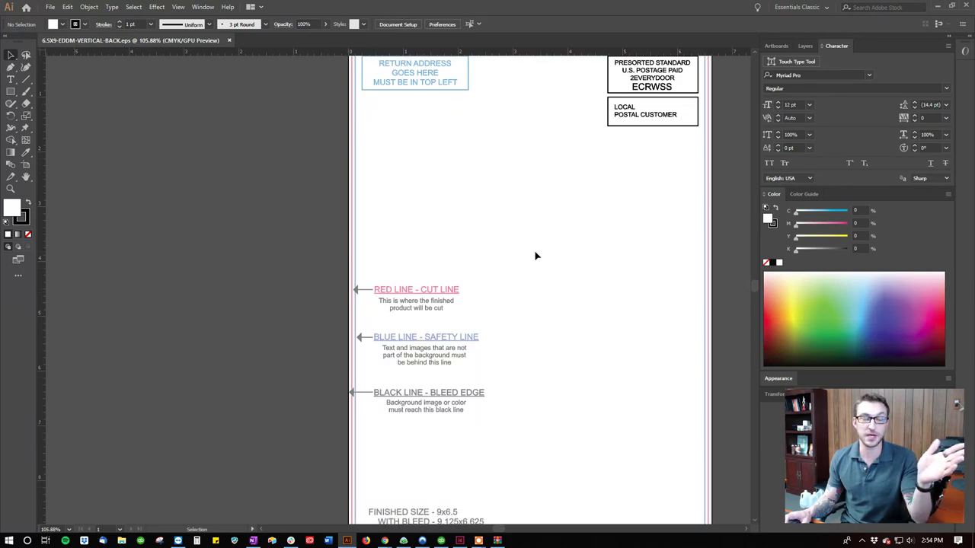
scroll(446, 223, "up", 2)
left_click(229, 41)
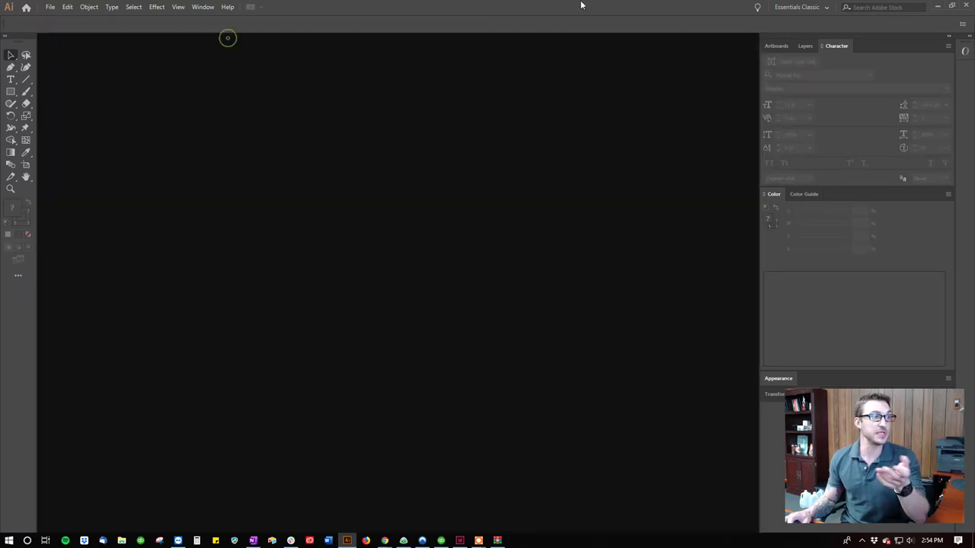
left_click(936, 6)
left_click(490, 255)
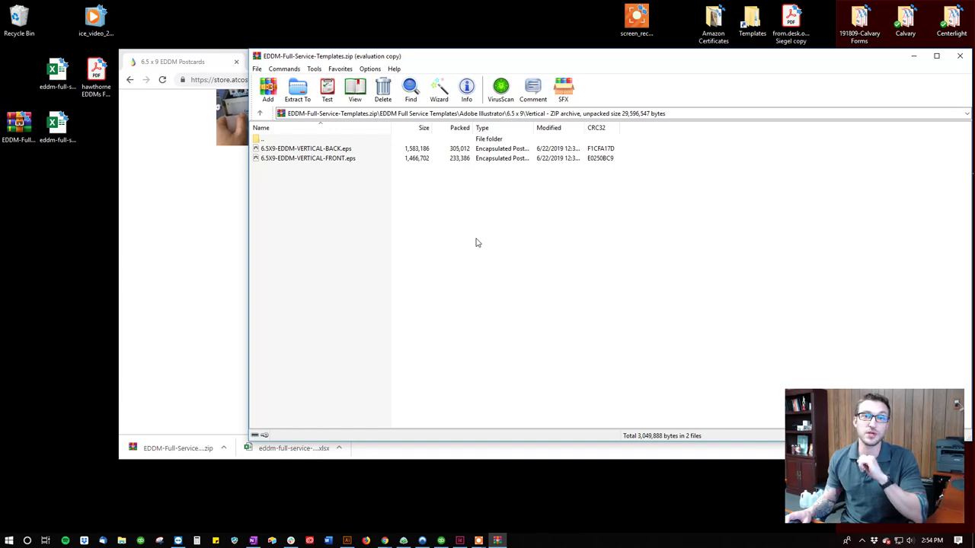
Move the WinRAR window aside and maximize Chrome on the EDDM product page
left_click_drag(703, 58, 502, 163)
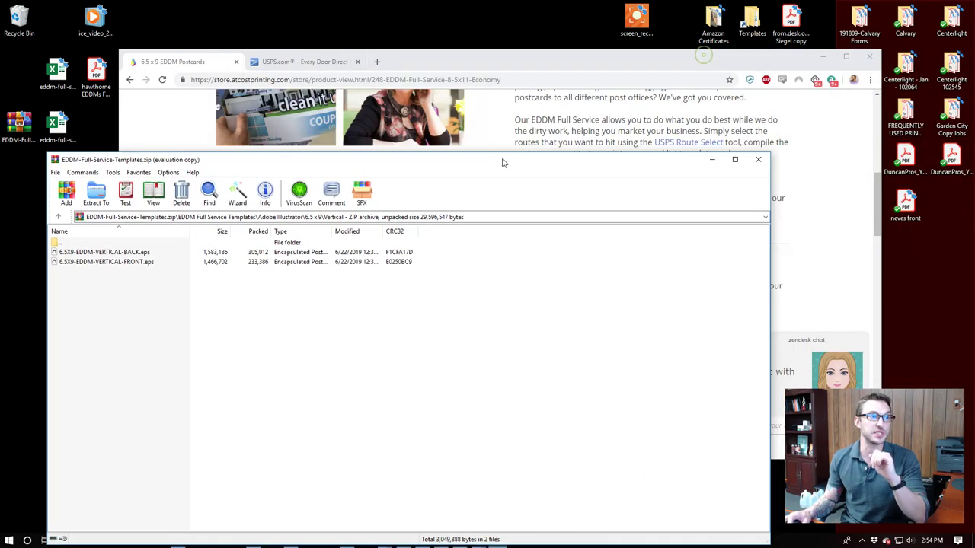
double_click(555, 59)
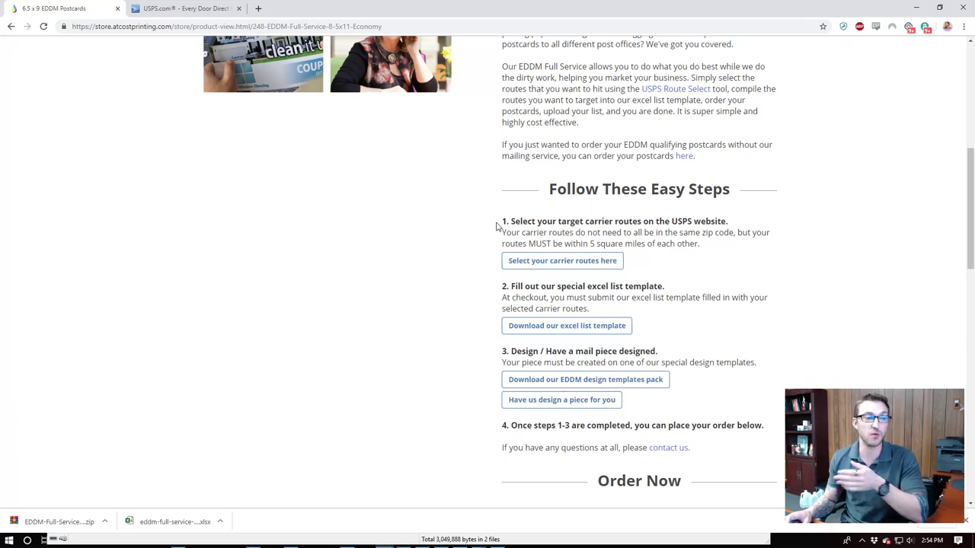
Review the Order Now options: 8.5x11 Economy, Matte both sides, EDDM Full Service, 500 pieces for $355
scroll(495, 226, "down", 2)
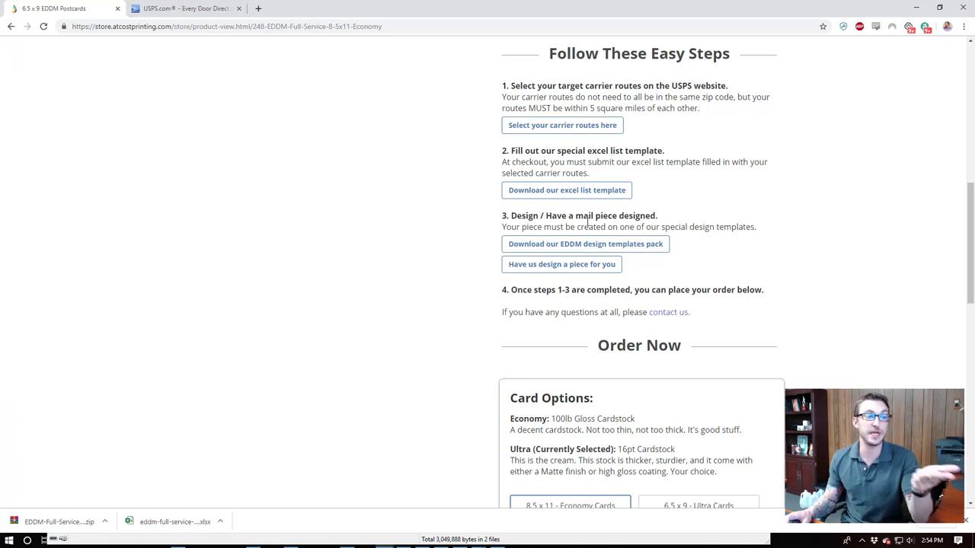
scroll(587, 222, "down", 2)
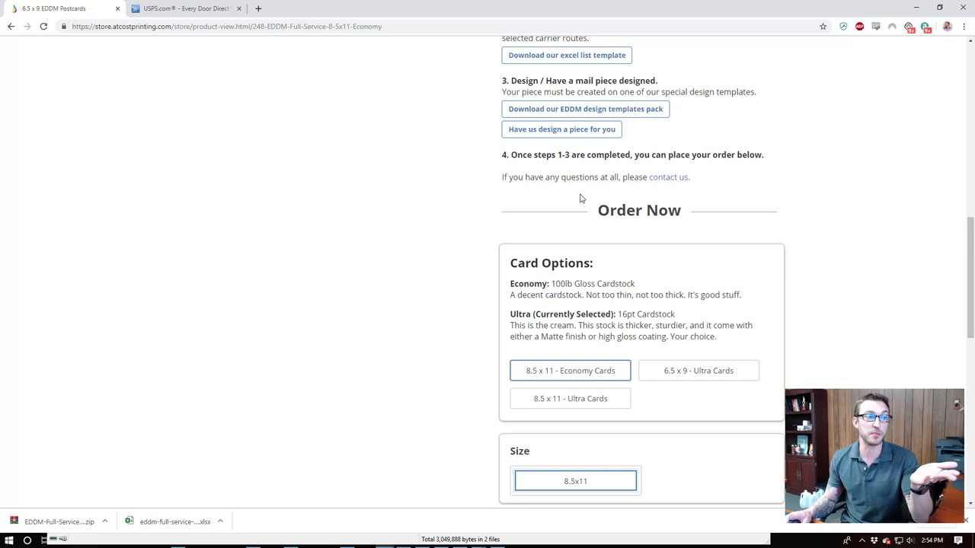
scroll(575, 188, "down", 2)
scroll(785, 192, "up", 1)
scroll(553, 248, "down", 1)
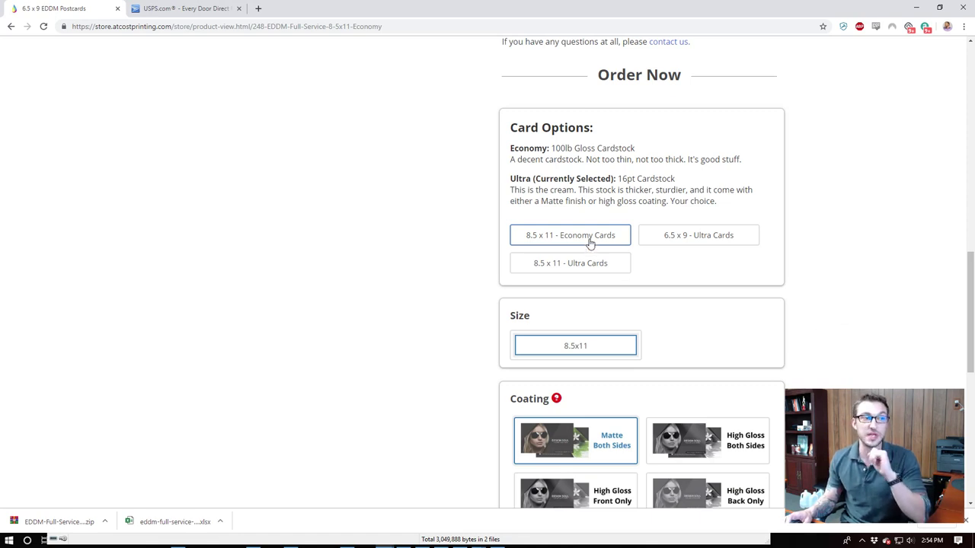
scroll(774, 259, "down", 2)
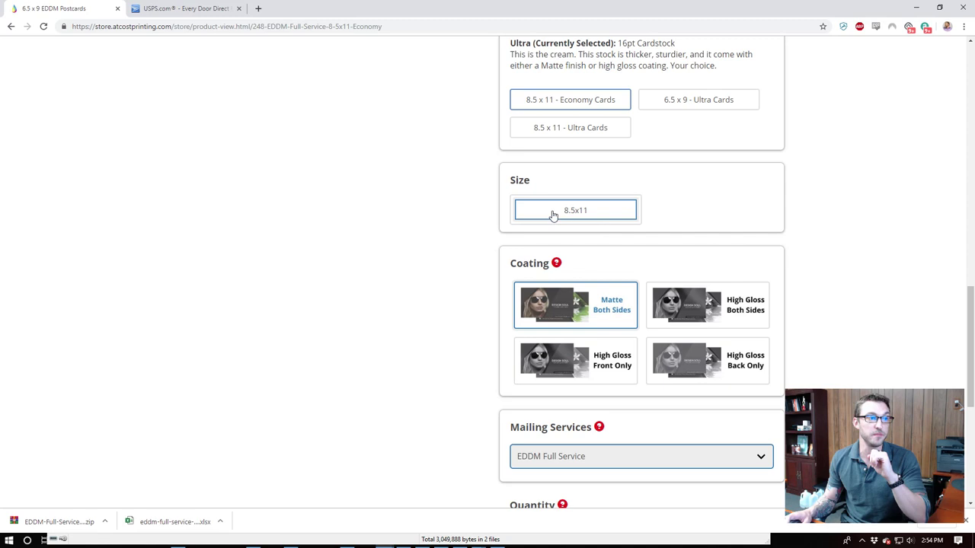
scroll(600, 226, "down", 2)
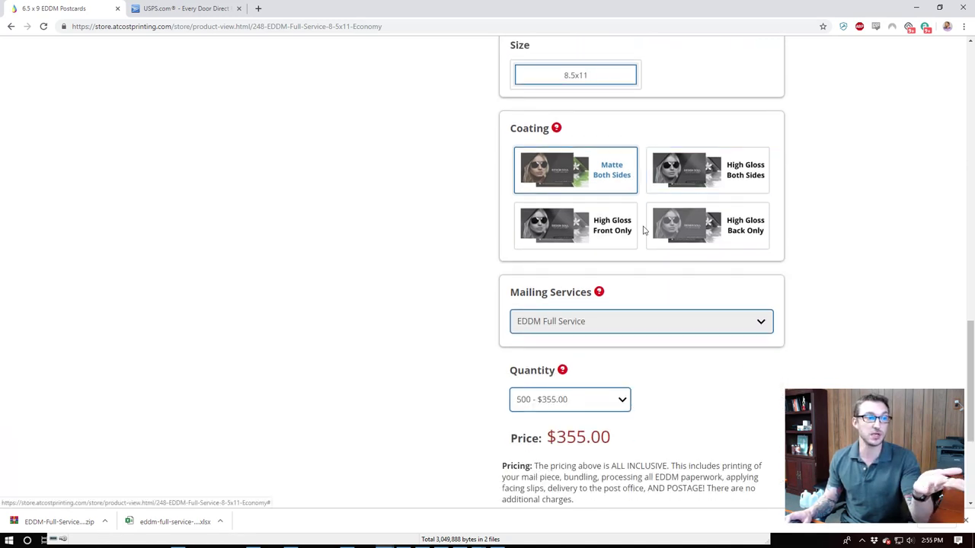
scroll(640, 236, "down", 2)
left_click(560, 265)
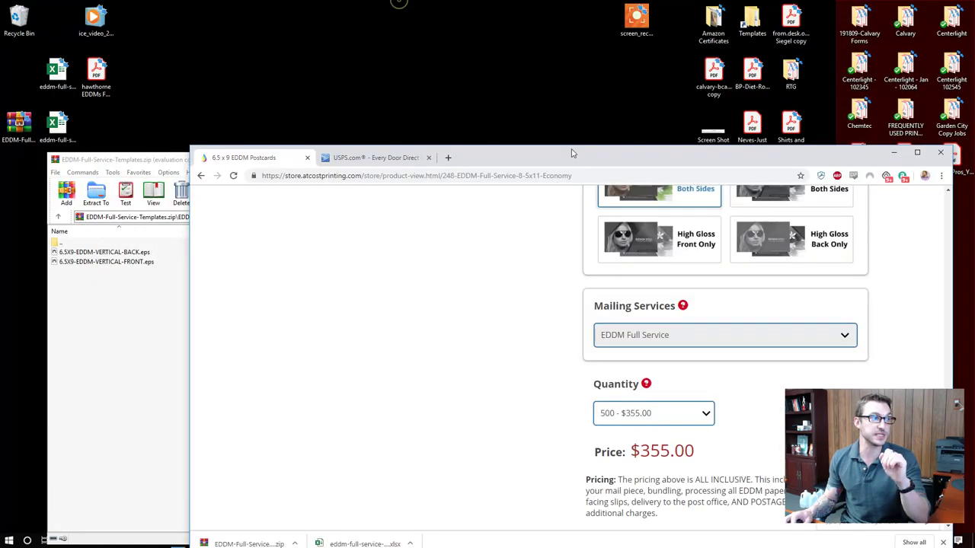
Check the Excel routes sheet (6 routes, 1,943 addresses), then minimize Excel
left_click_drag(399, 4, 565, 95)
double_click(60, 126)
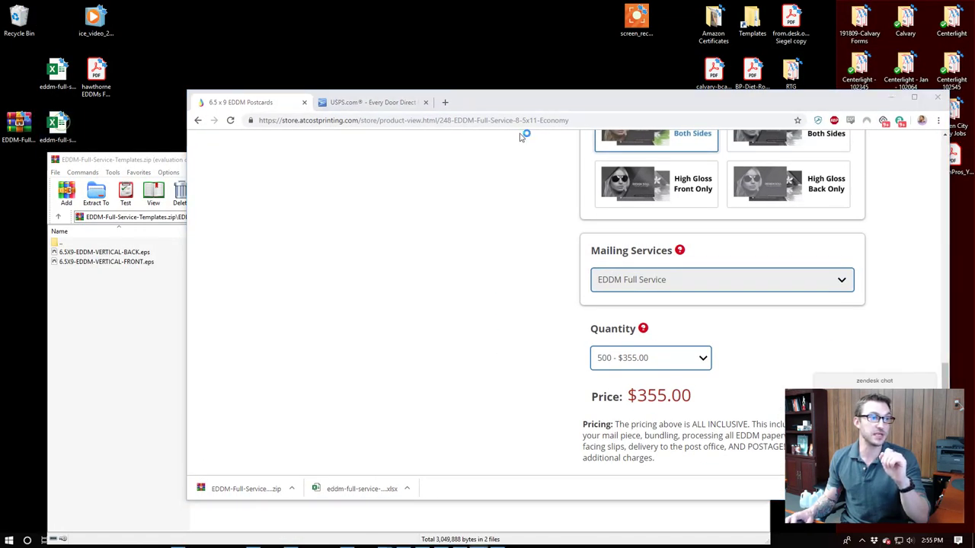
scroll(310, 273, "up", 3)
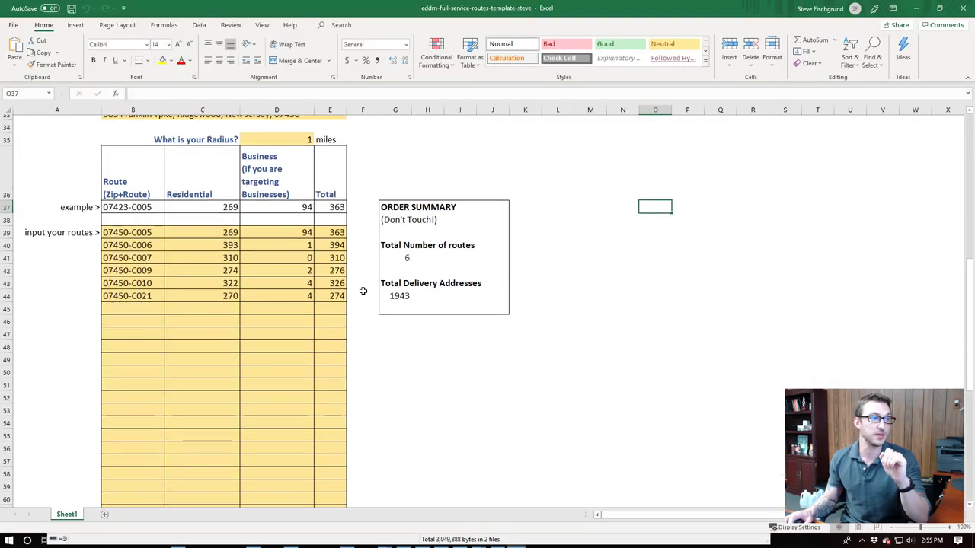
left_click(916, 8)
Set the EDDM Full Service quantity to 2000 pieces at $818.00 all inclusive
double_click(660, 101)
left_click(562, 262)
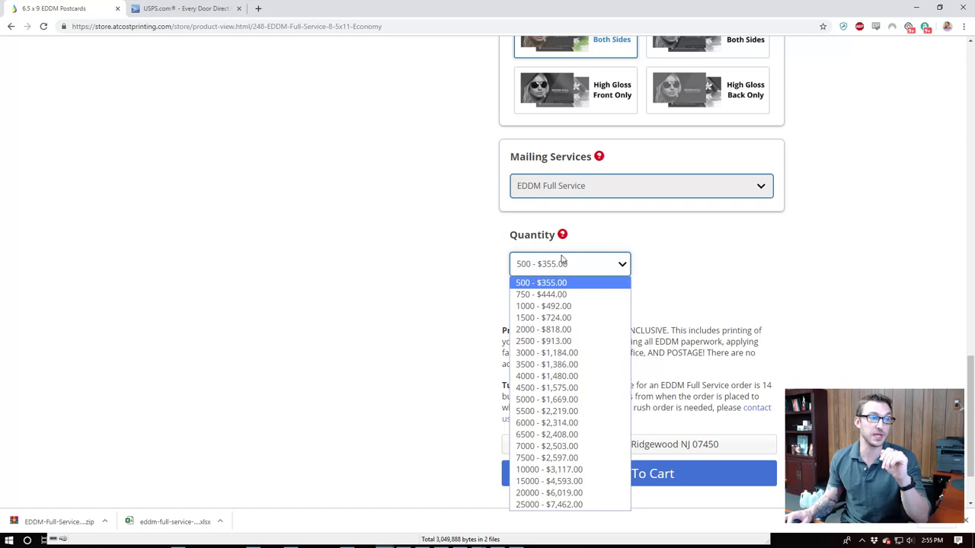
left_click(555, 330)
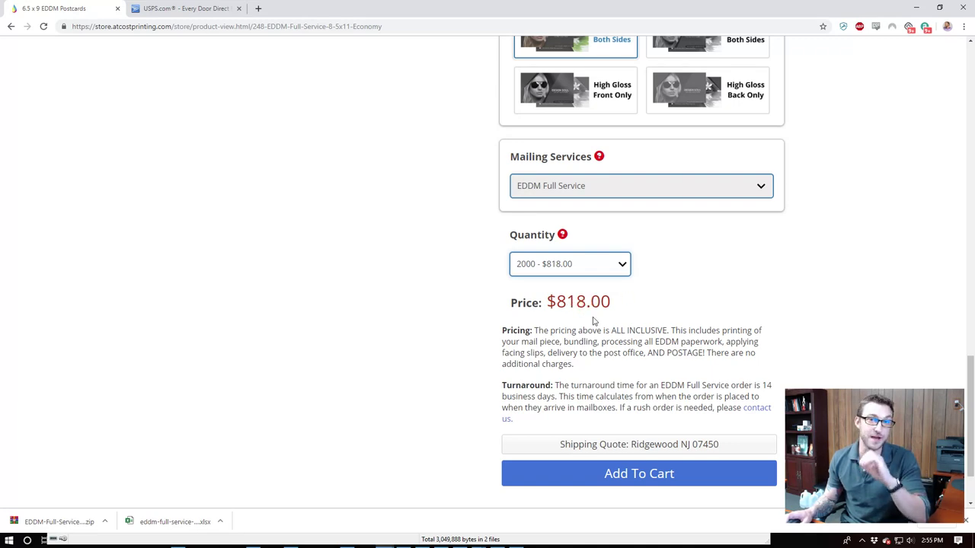
left_click(596, 272)
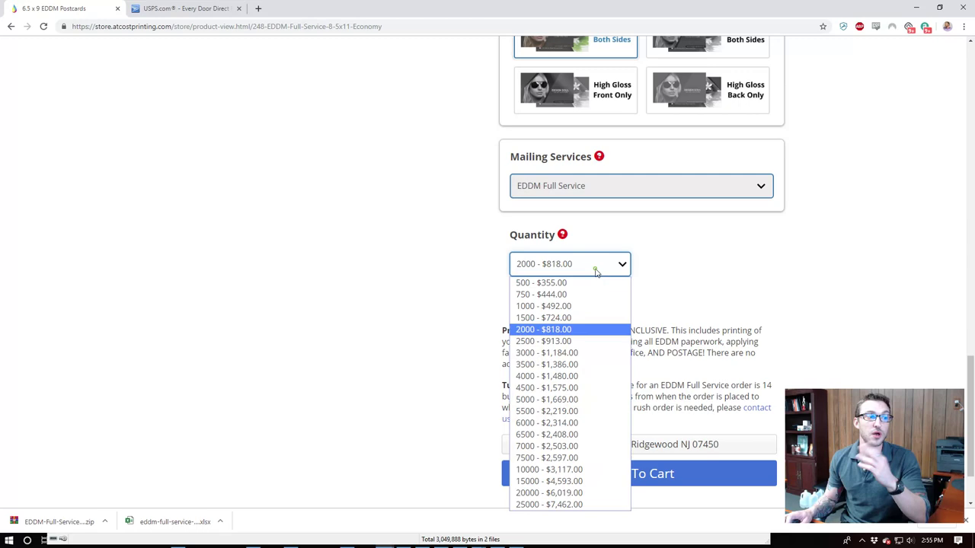
Switch the product to the EDDM Print Only 8.5x11 Economy version
scroll(703, 272, "up", 2)
scroll(704, 273, "up", 5)
scroll(705, 273, "up", 6)
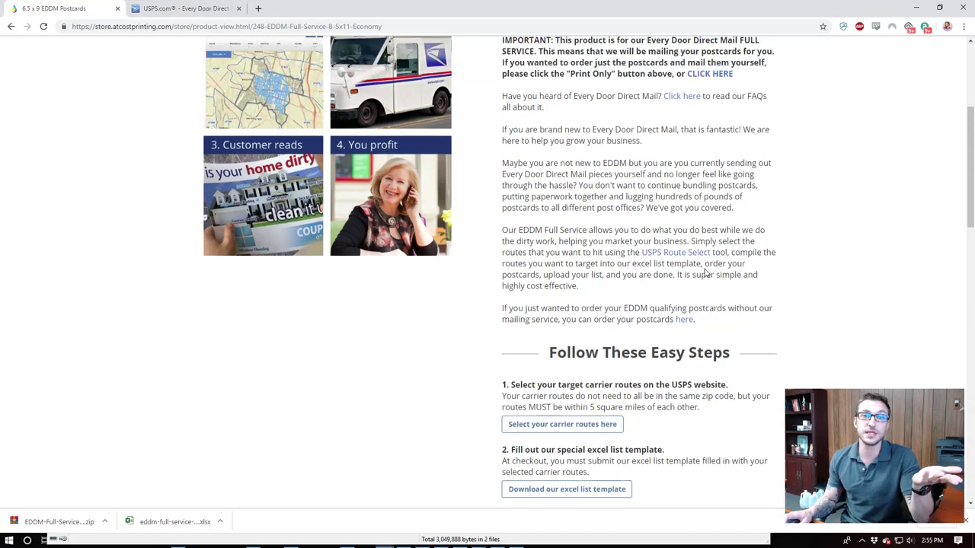
scroll(705, 272, "up", 3)
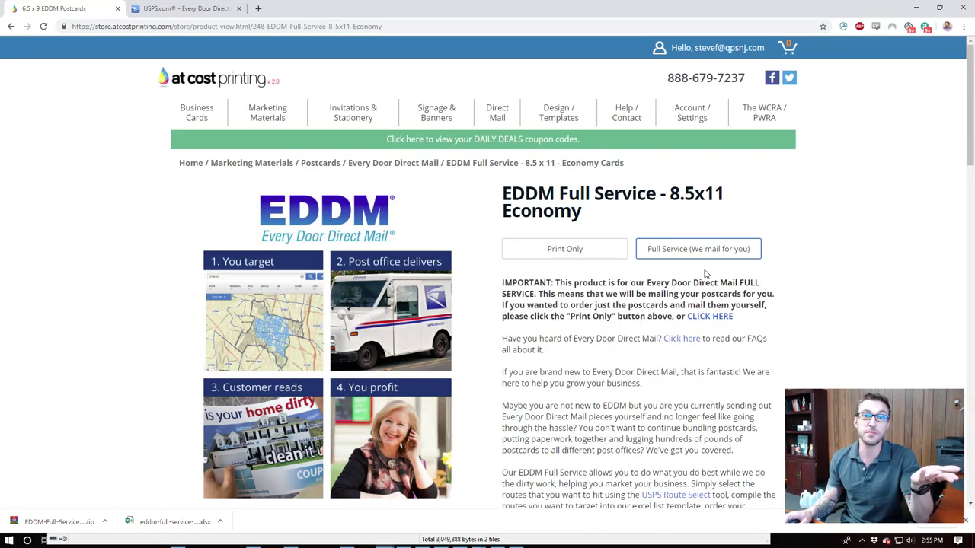
left_click(571, 254)
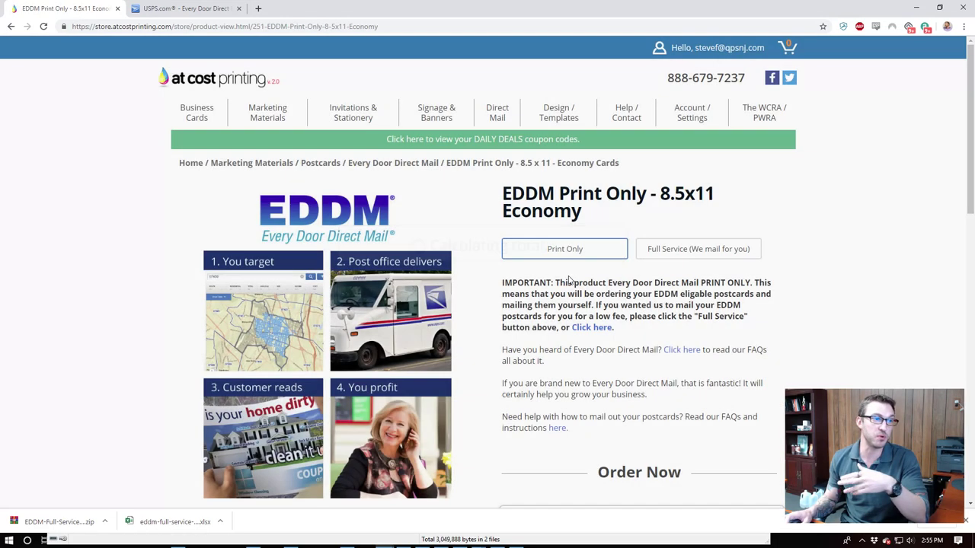
Set bundling to Bundles of 100, pricing 500 cards at $183.60
scroll(579, 267, "down", 2)
scroll(568, 281, "down", 4)
scroll(568, 280, "down", 2)
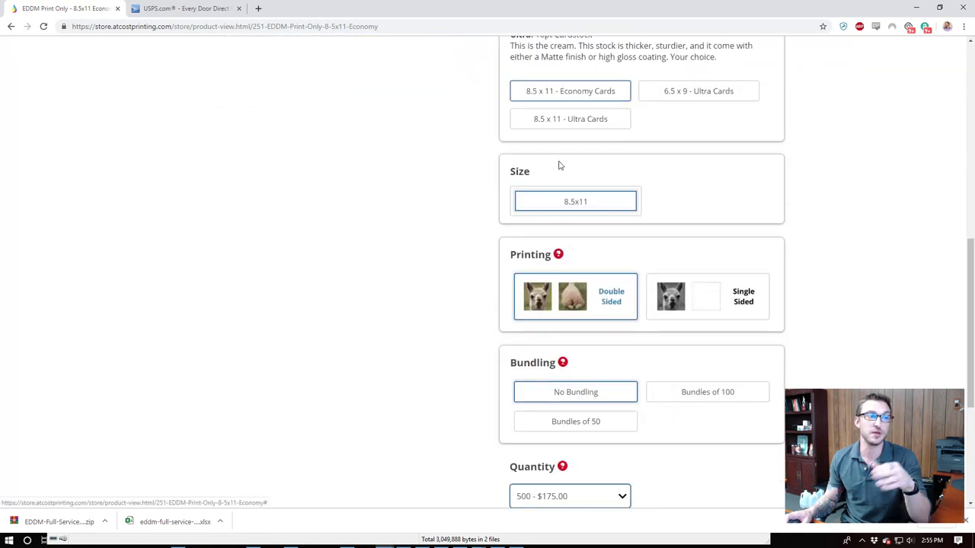
scroll(612, 150, "down", 2)
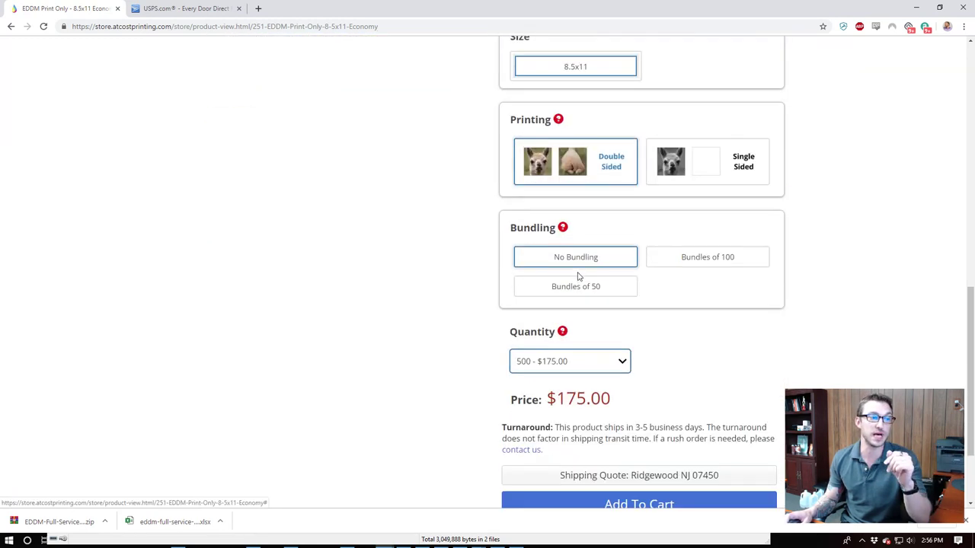
left_click(707, 259)
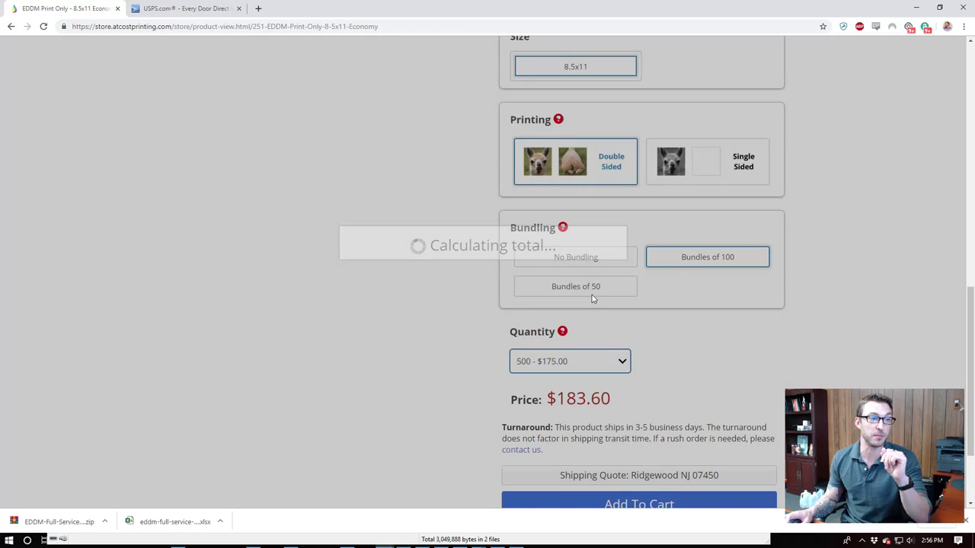
scroll(592, 295, "down", 2)
Switch back to No Bundling and review the quantity price options
left_click(578, 241)
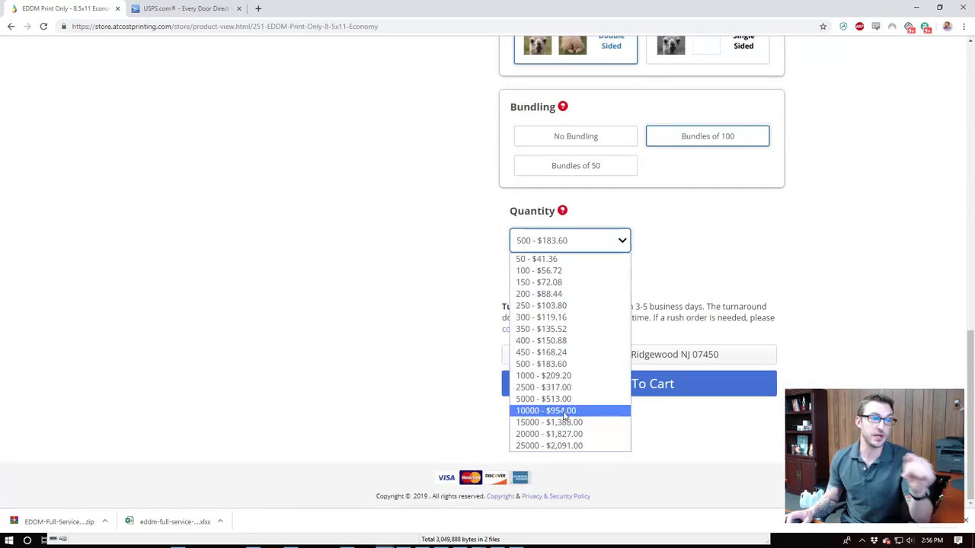
left_click(584, 137)
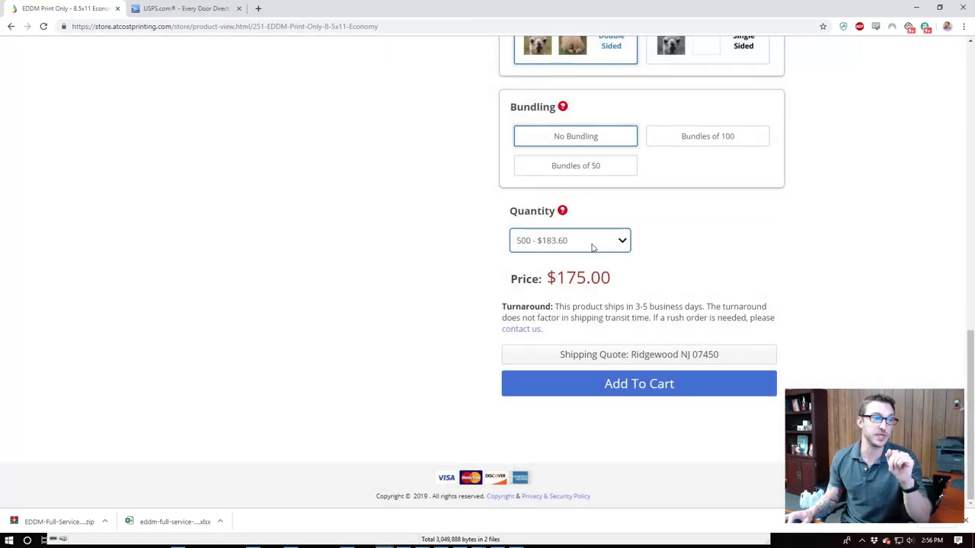
left_click(592, 247)
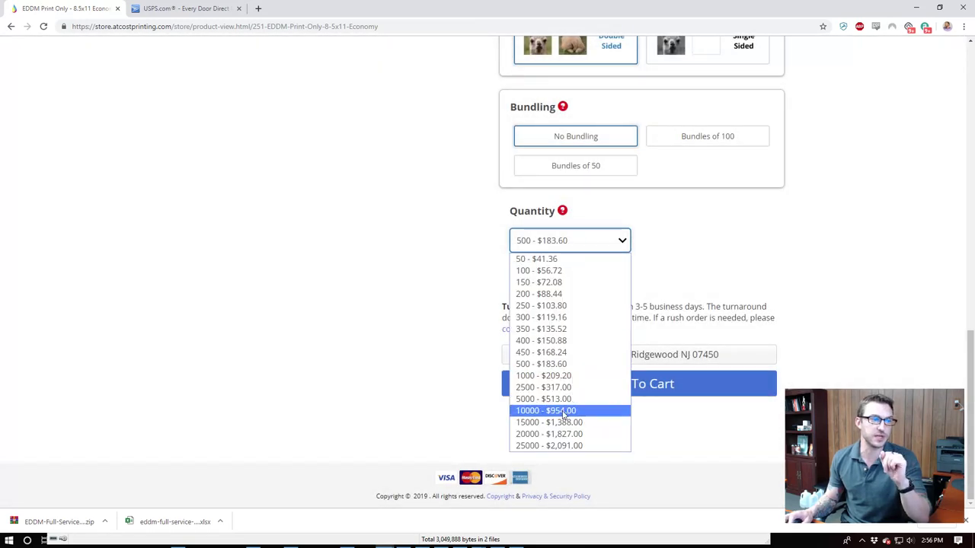
scroll(718, 219, "up", 2)
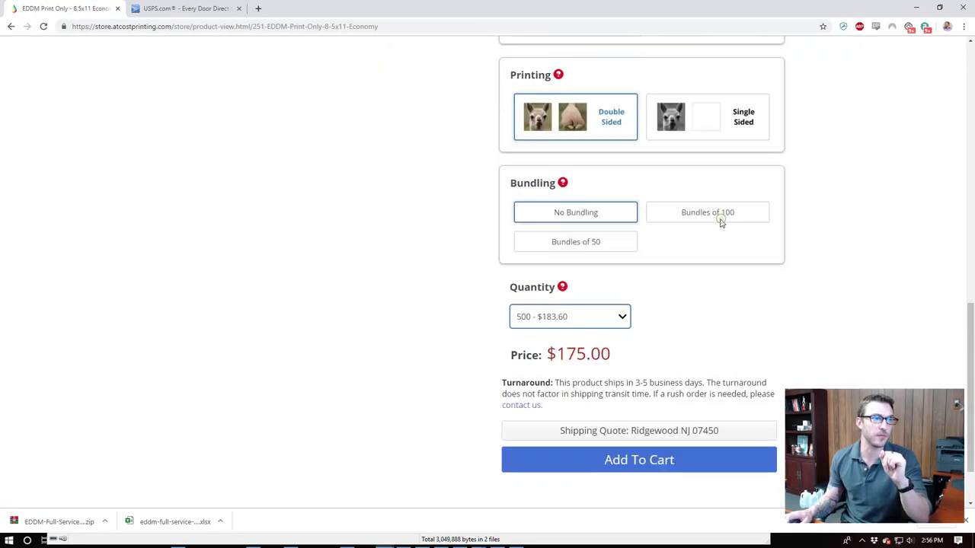
scroll(718, 219, "up", 8)
scroll(686, 217, "down", 5)
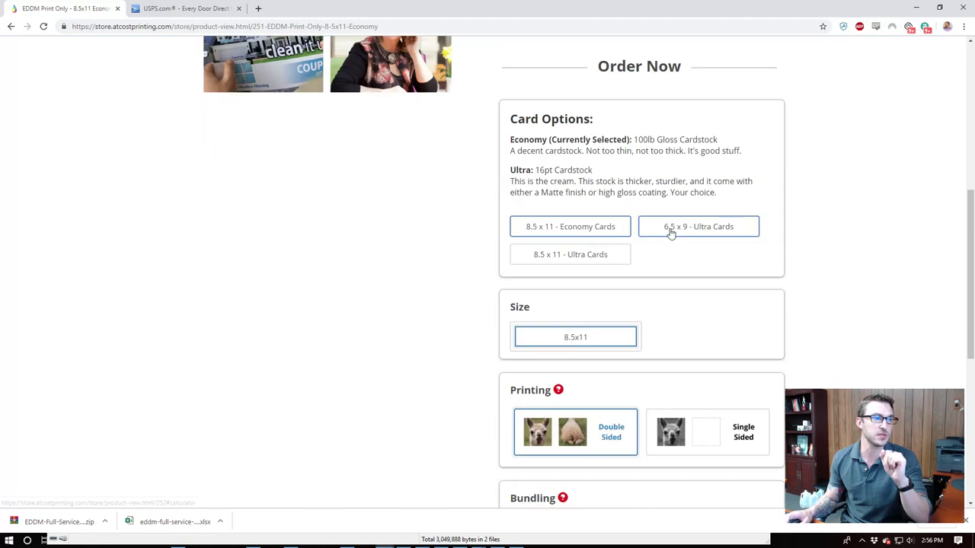
scroll(667, 240, "down", 4)
scroll(616, 267, "down", 3)
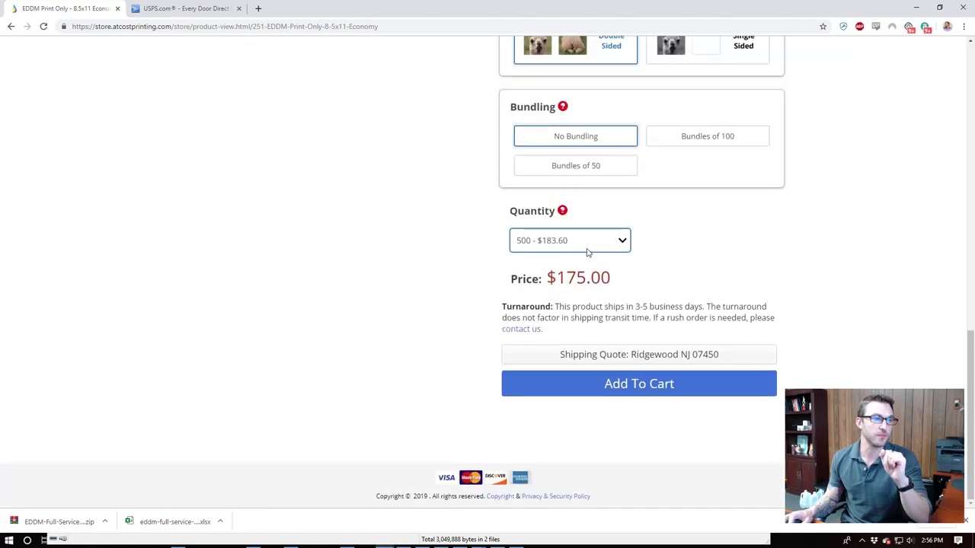
Set the Print Only quantity to 10000 pieces, priced at $877.00
left_click(584, 241)
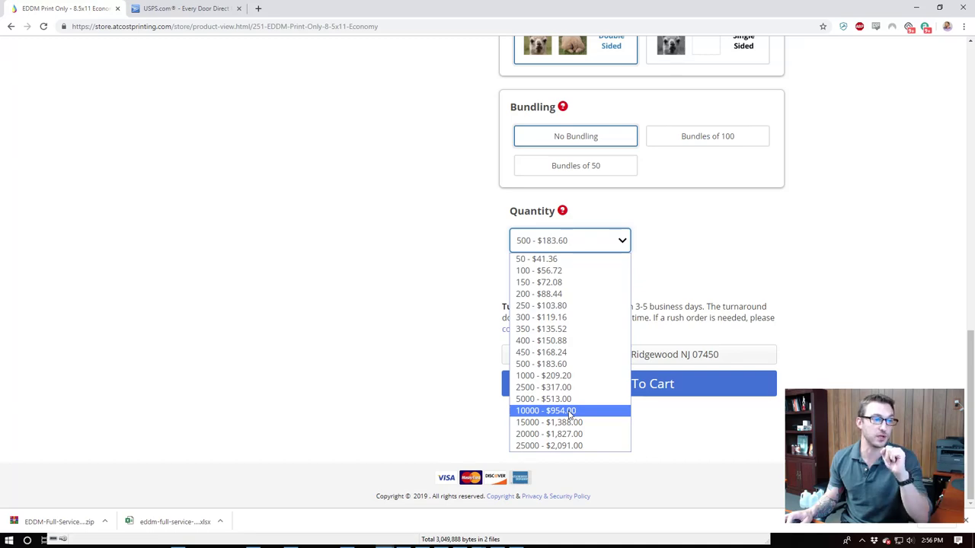
left_click(570, 412)
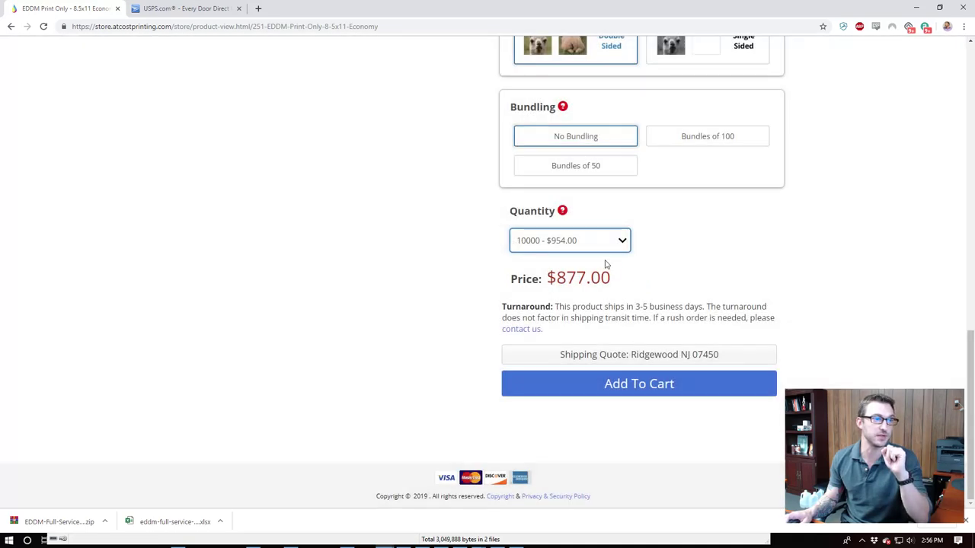
left_click(565, 240)
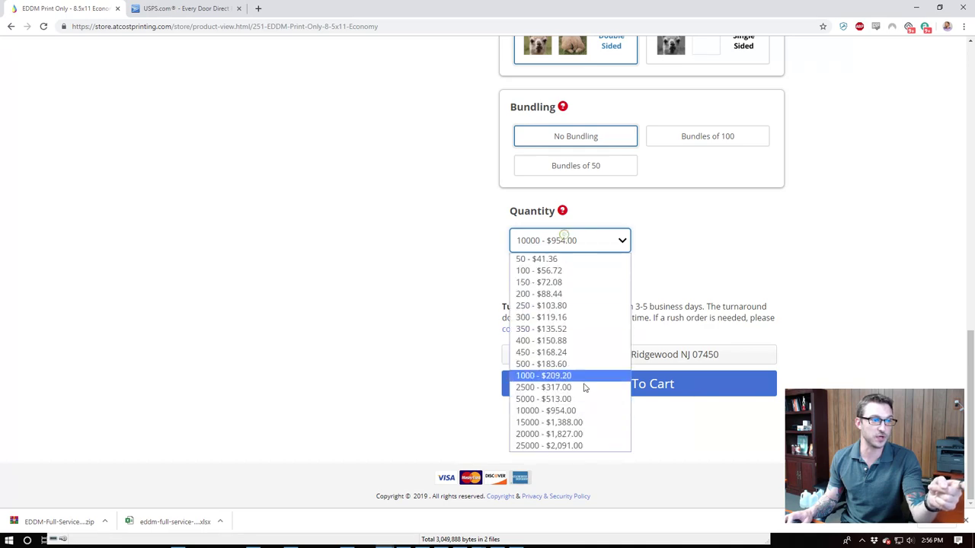
left_click(720, 250)
scroll(589, 286, "up", 10)
scroll(590, 286, "up", 5)
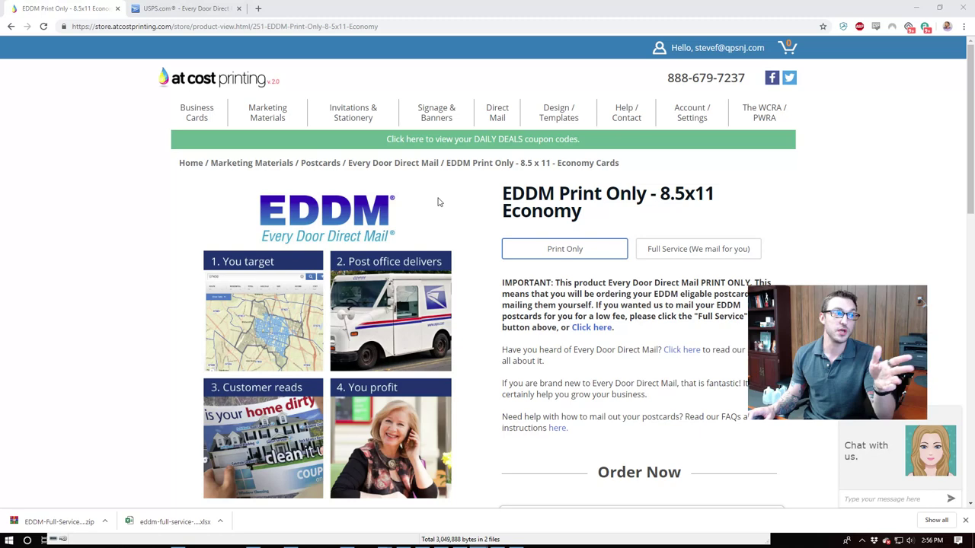
mouse_move(626, 113)
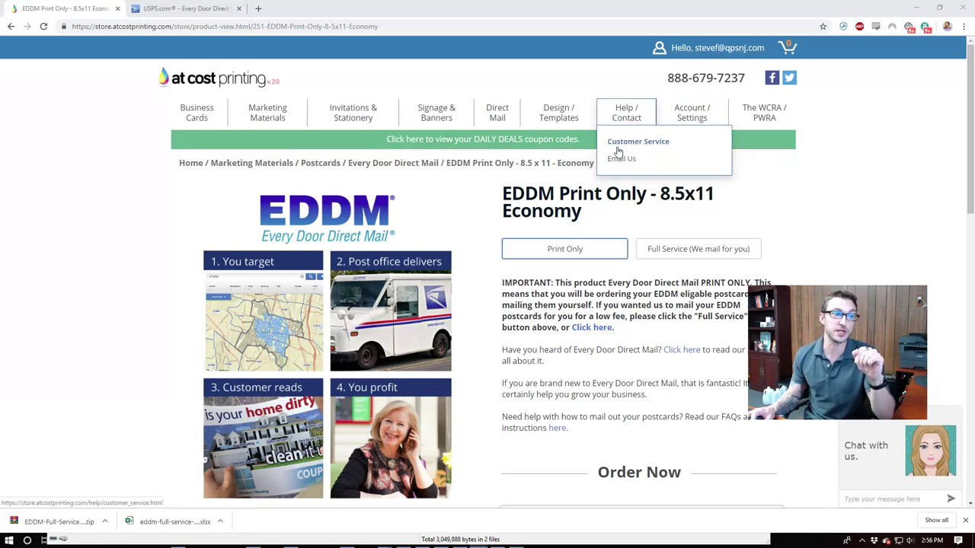
Show the Direct Mail Customer Service FAQs, then restore the browser to a smaller window
left_click(620, 146)
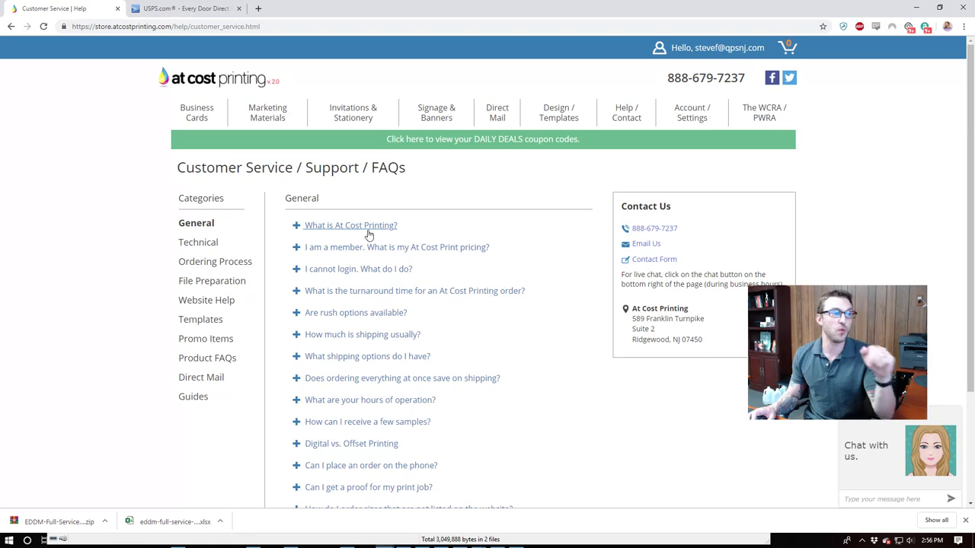
scroll(361, 294, "down", 3)
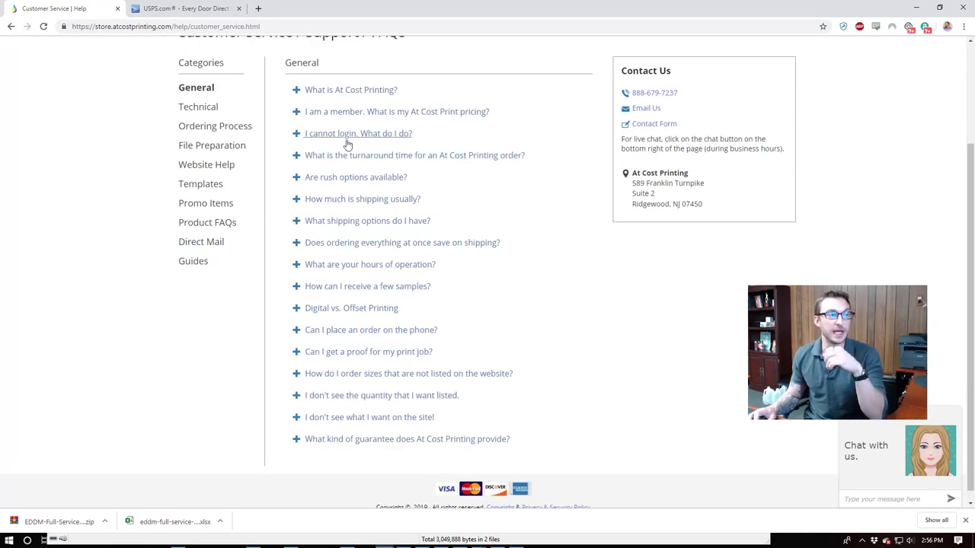
left_click(214, 244)
scroll(638, 320, "down", 1)
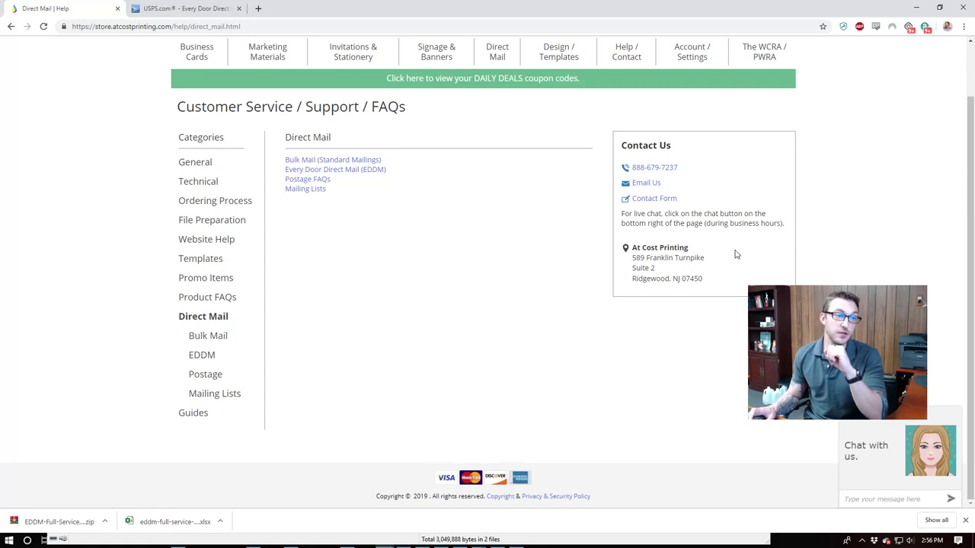
scroll(521, 204, "up", 1)
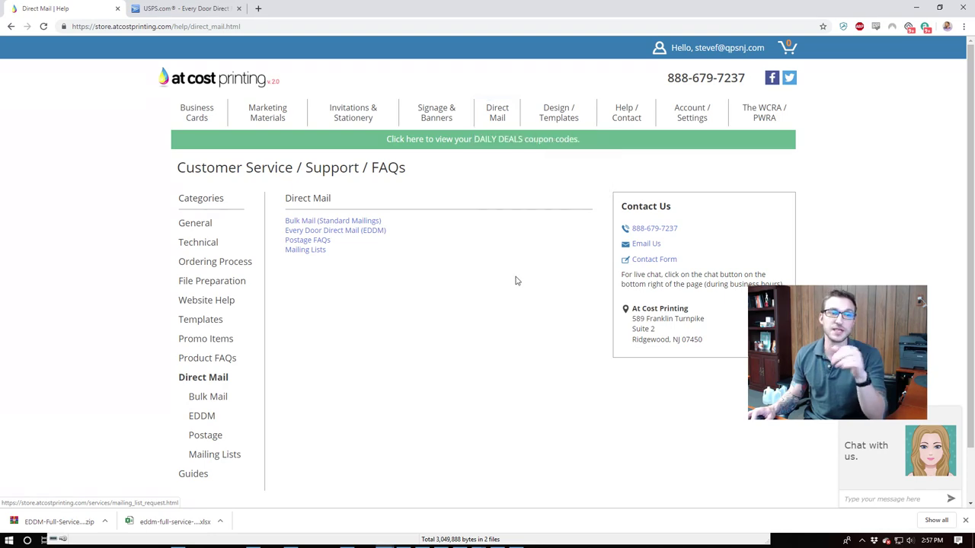
mouse_move(488, 9)
left_mouse_down()
mouse_move(539, 178)
mouse_move(490, 143)
left_mouse_up()
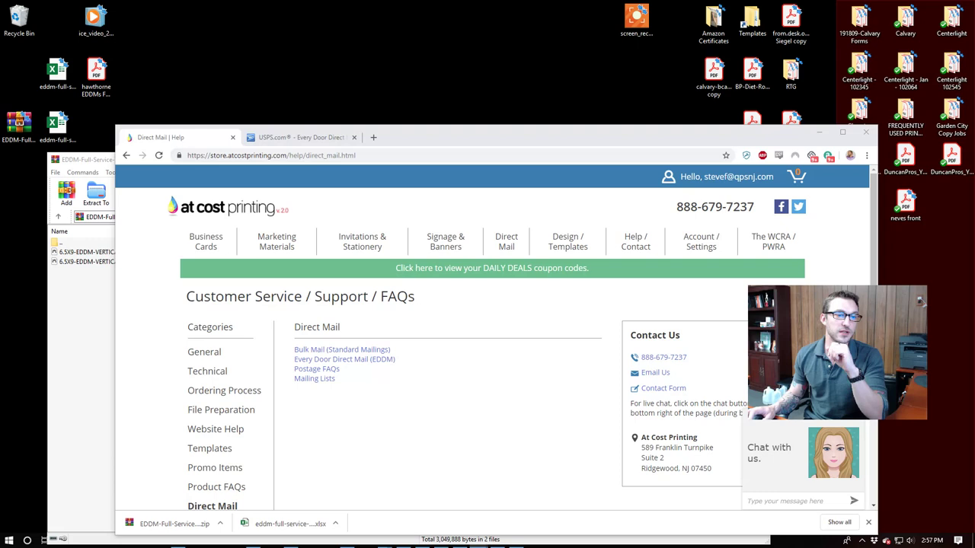